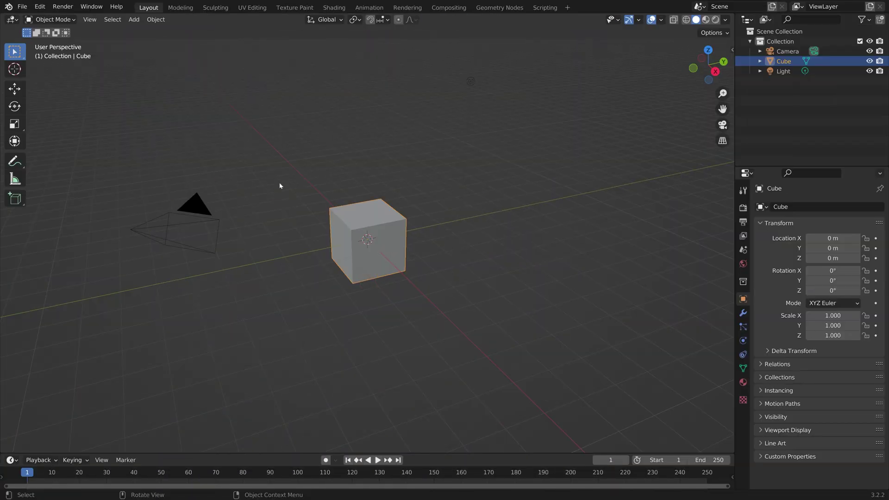
Install the add-on from FLIP_Fluids_addon_9.4.3_experimental_(05_aug_2022).zip in the downloaded experimental build's installation_files folder
click(39, 8)
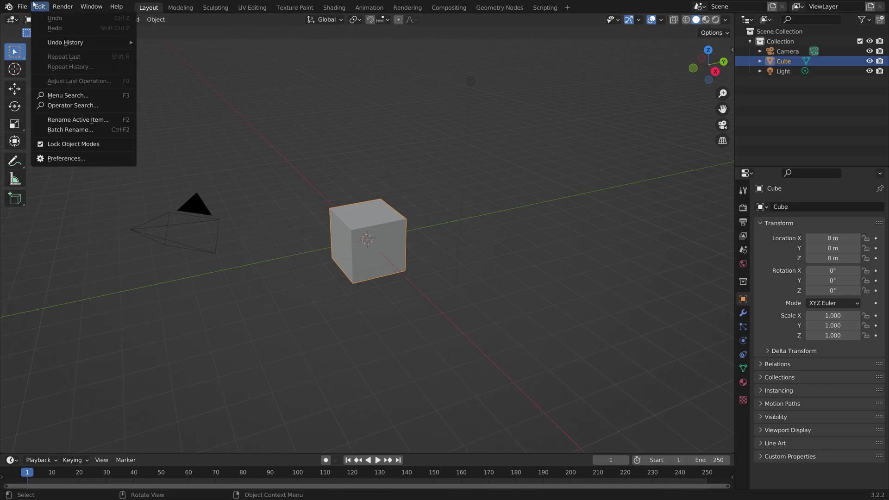
click(63, 159)
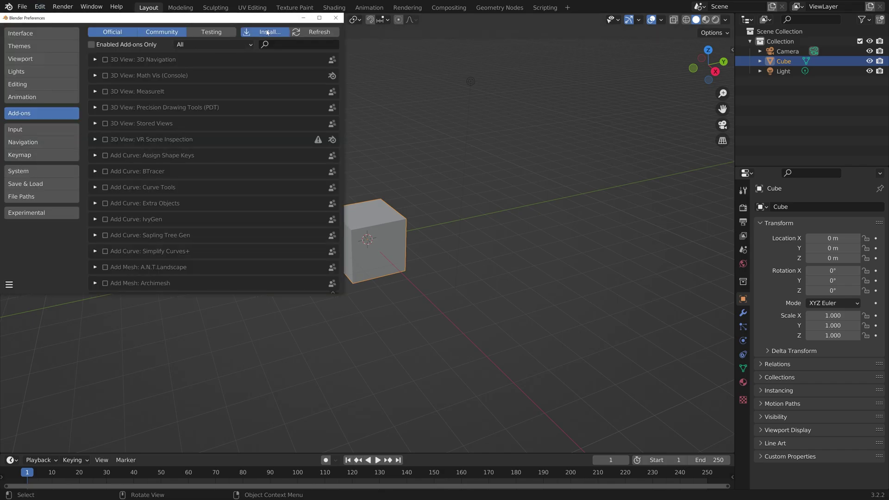
click(268, 32)
click(40, 127)
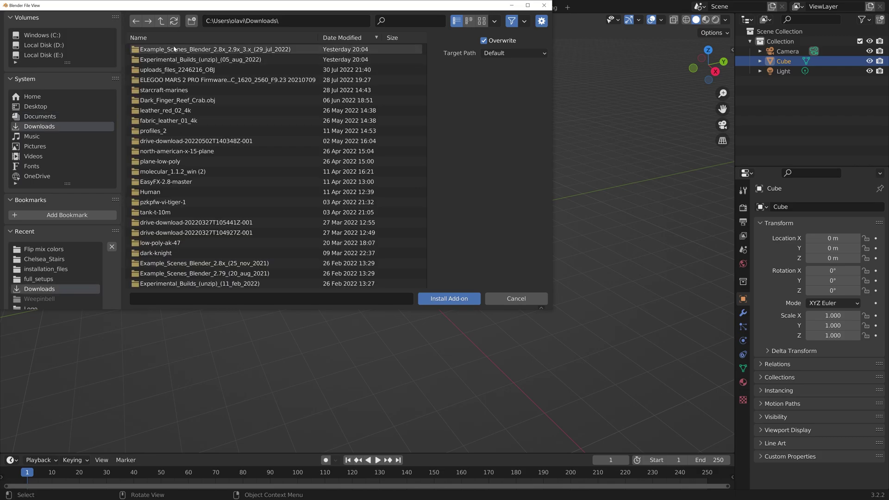
click(191, 60)
click(192, 50)
click(190, 59)
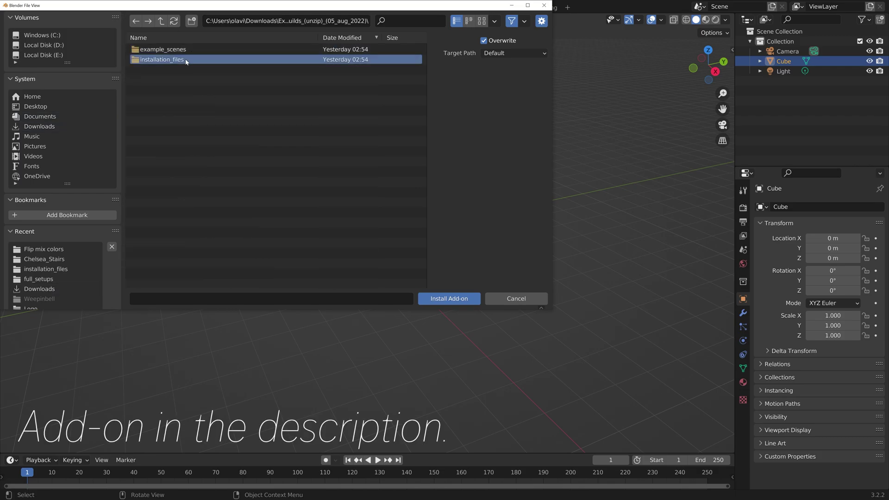
click(191, 50)
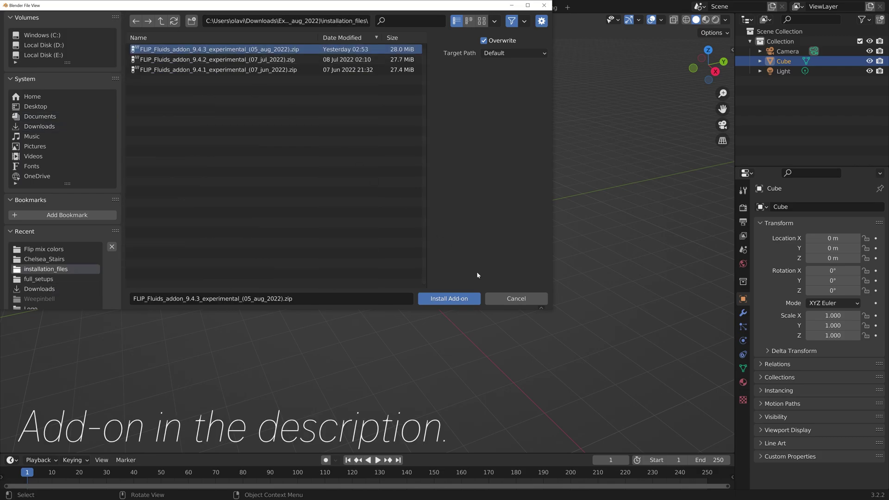
click(463, 298)
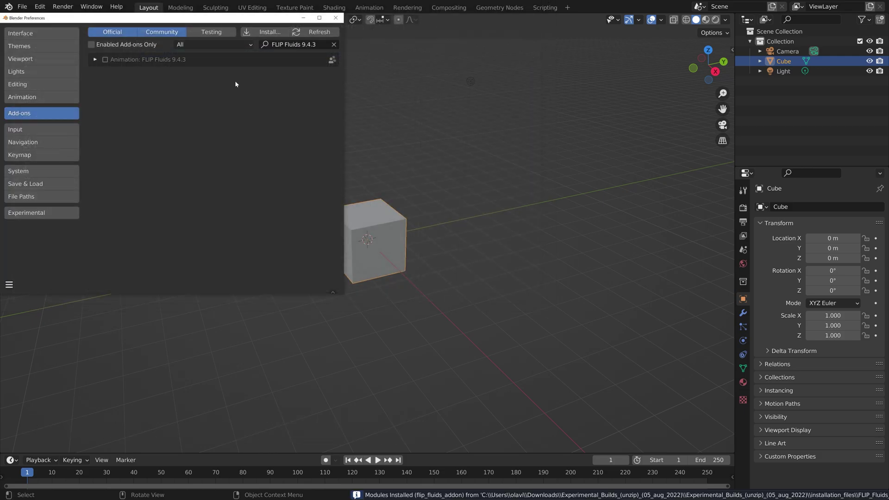
Enable the FLIP Fluids 9.4.3 add-on, show its details and close the preferences
click(105, 60)
click(95, 59)
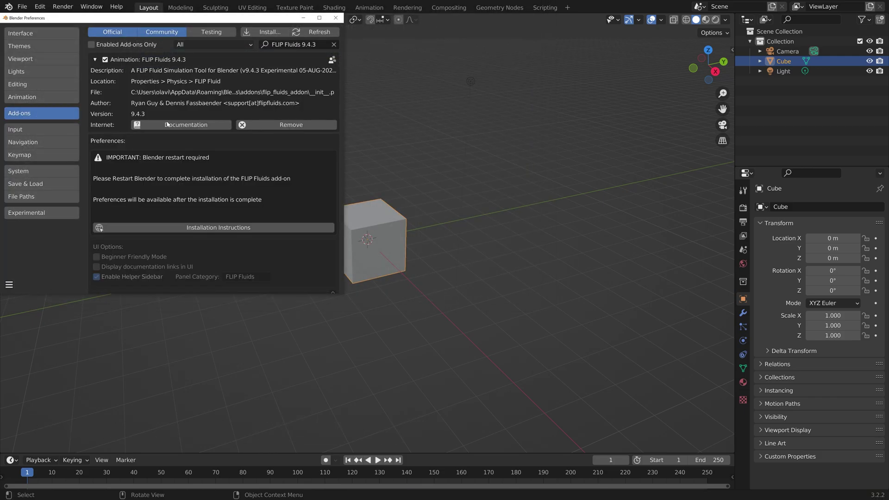
click(336, 17)
Leave full screen, restart Blender to complete the add-on installation, dismiss the splash screen and return to full screen
click(91, 6)
click(99, 41)
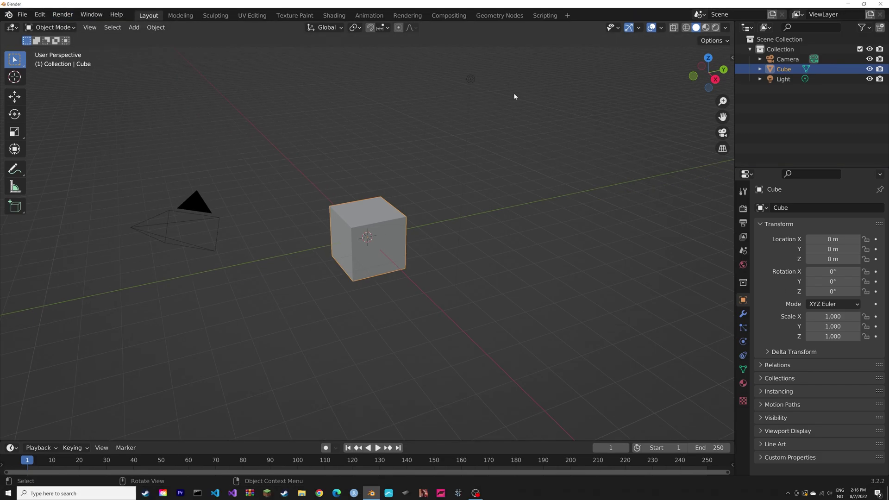
click(878, 5)
click(371, 493)
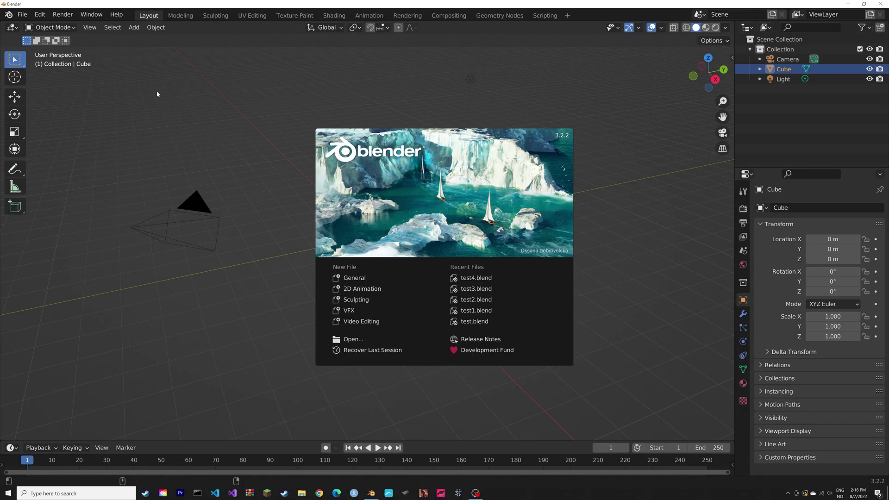
click(87, 17)
click(91, 14)
click(100, 49)
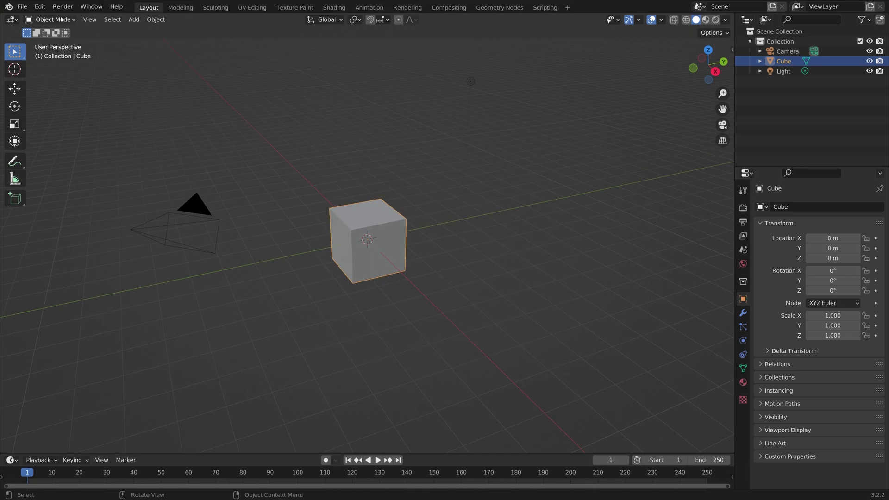
Find the FLIP Fluids add-on preferences by searching for flip, turn off Show Experimental Build Warning and turn on Enable Developer Tools
click(40, 7)
click(67, 159)
click(279, 46)
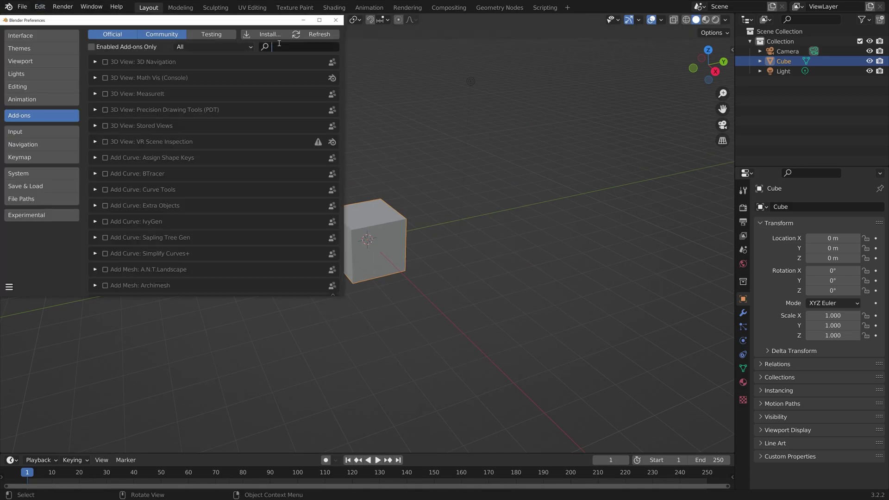
text(flip)
click(95, 62)
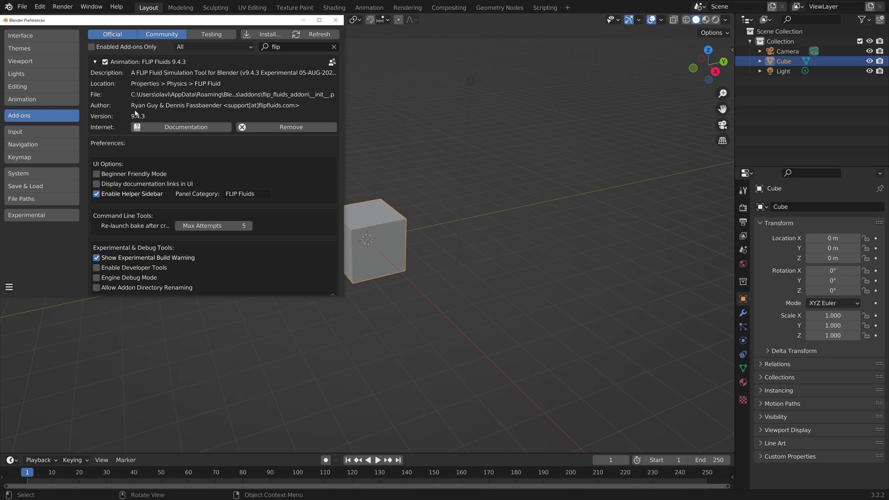
scroll(135, 112, down, 3)
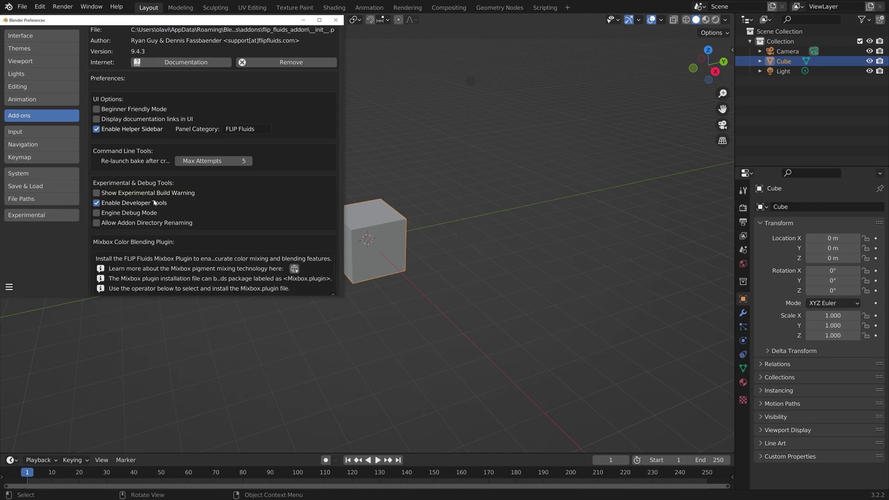
Install the Mixbox color blending plugin from Mixbox.plugin in the installation_files folder
scroll(154, 203, down, 6)
click(176, 183)
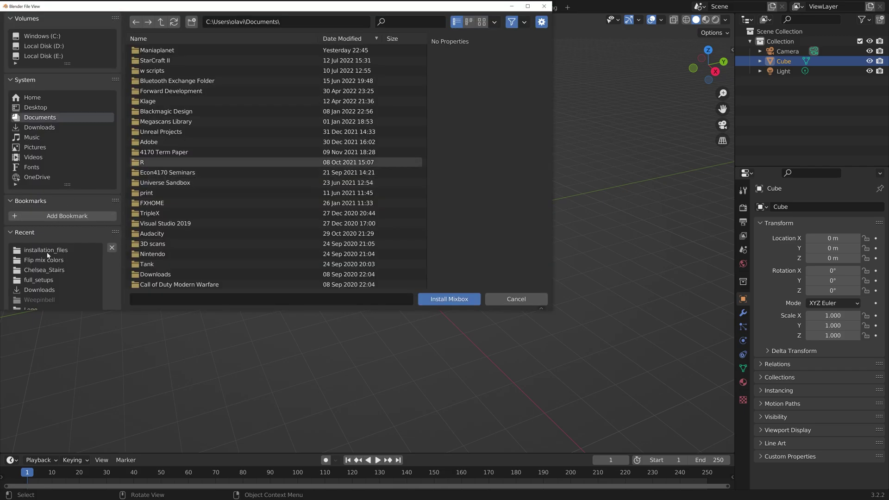
click(47, 253)
click(185, 51)
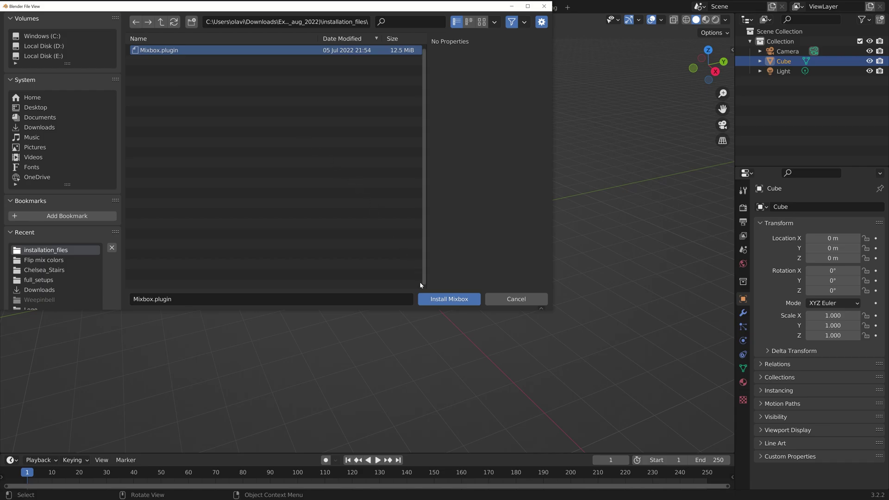
click(430, 299)
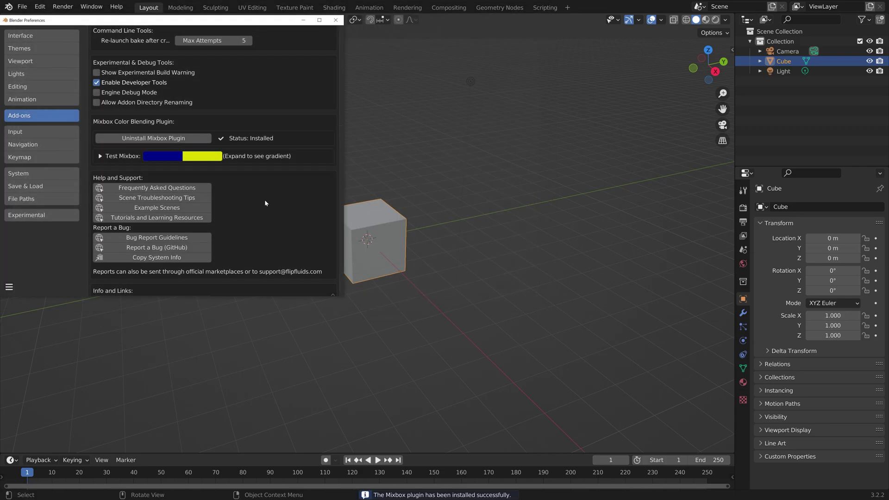
Examine the Mixbox test gradient against the RGB gradient in the add-on preferences
click(100, 156)
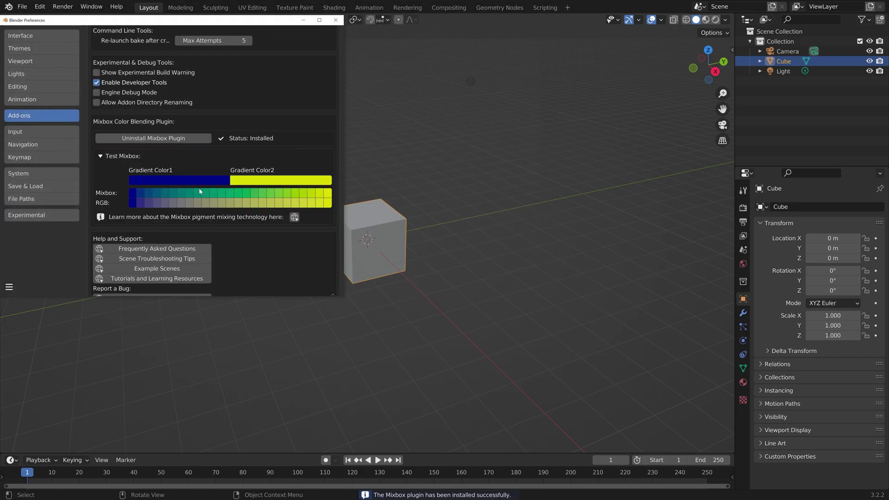
click(100, 156)
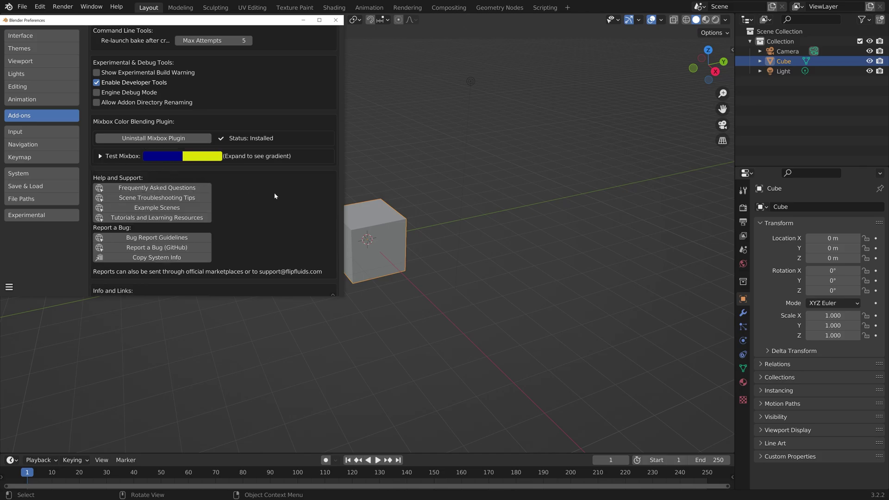
scroll(276, 192, up, 10)
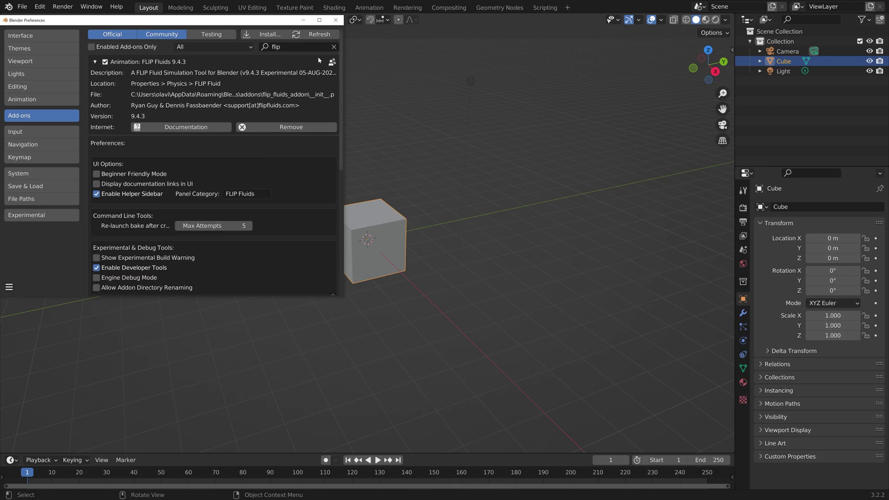
Close the preferences and restart Blender without saving the untitled scene
click(335, 20)
click(879, 4)
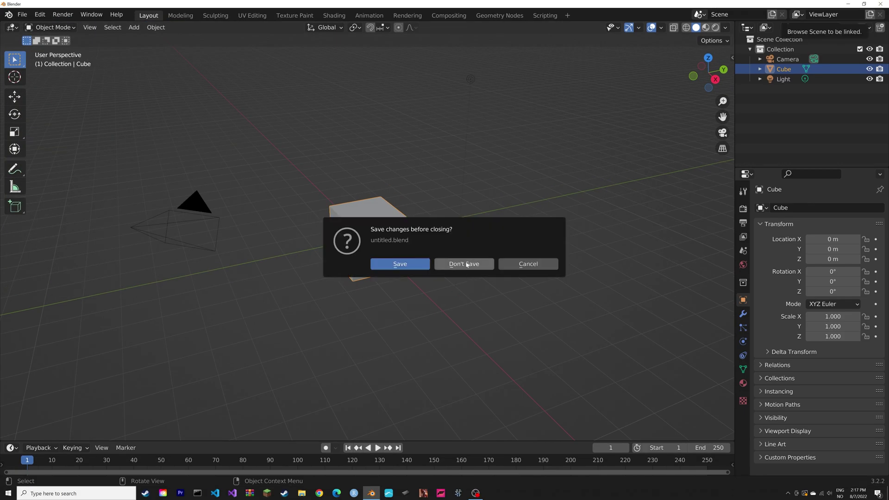
click(465, 264)
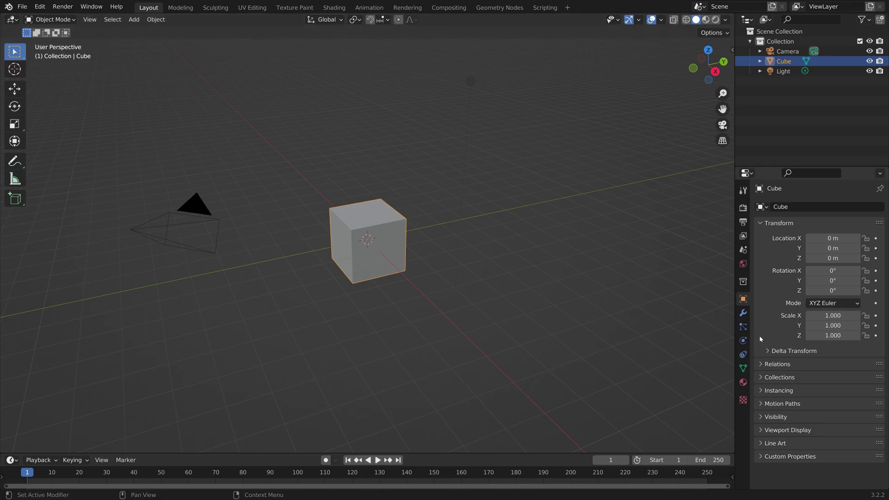
Add FLIP Fluid physics to the default cube and set its type to Domain
click(743, 341)
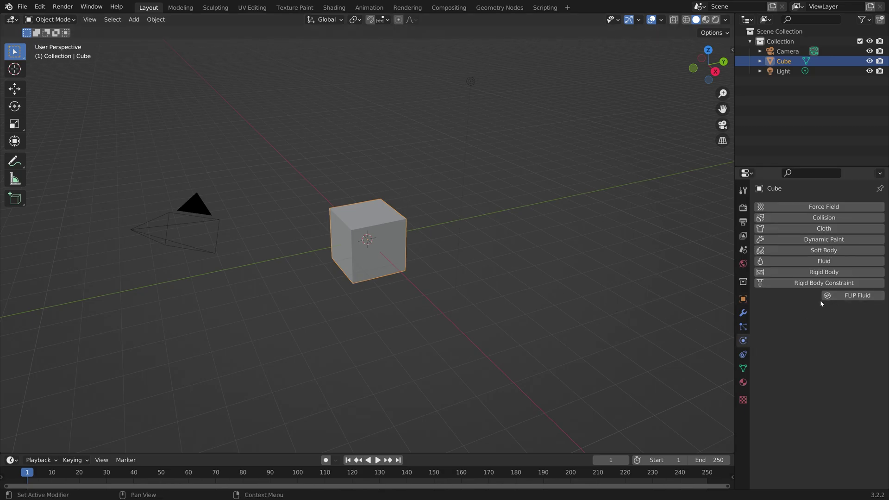
click(827, 297)
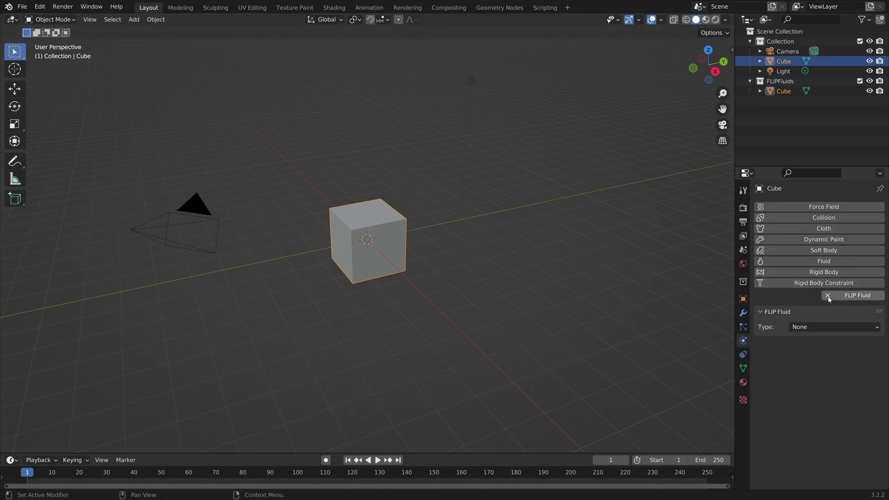
click(812, 327)
click(807, 338)
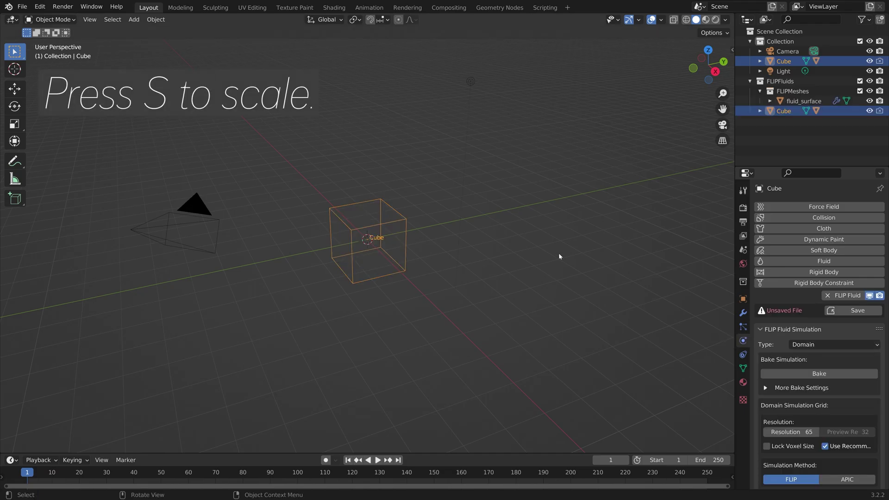
Scale the domain cube up uniformly and widen it in X and Y only to about 30 m by 30 m
scroll(503, 238, down, 3)
key(s)
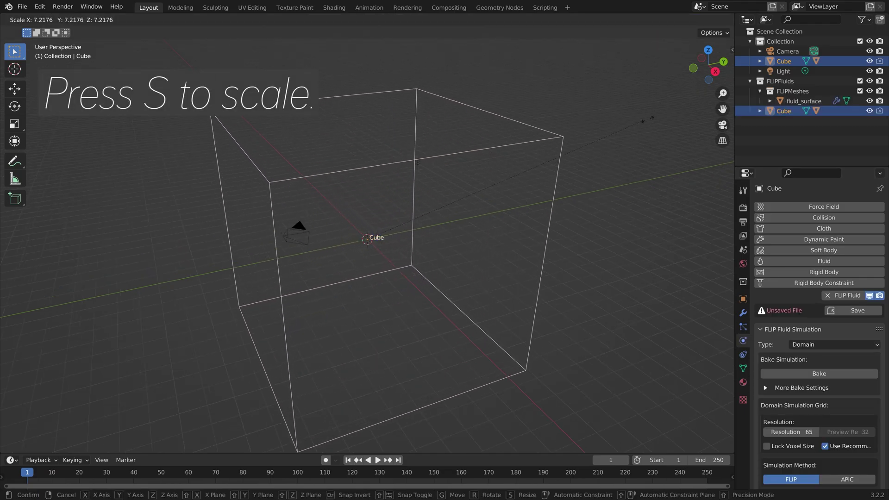
click(603, 222)
scroll(603, 221, down, 4)
scroll(603, 221, down, 2)
key(s)
key(shift+z)
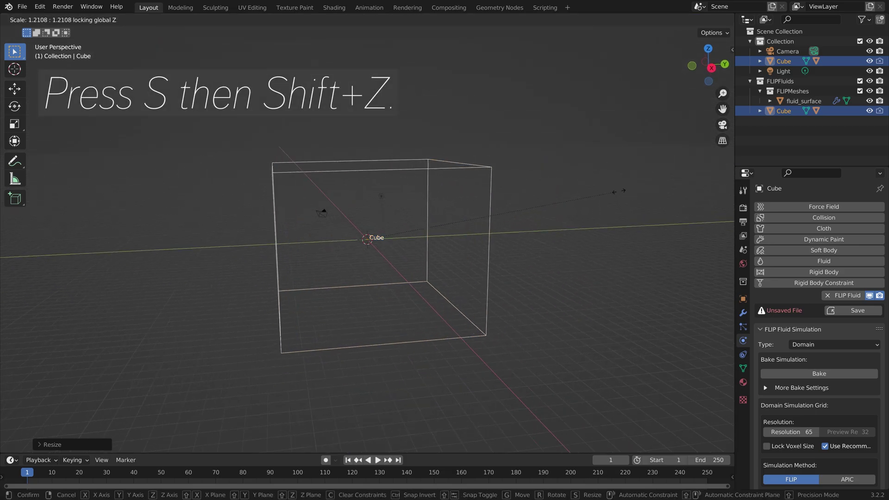
click(569, 177)
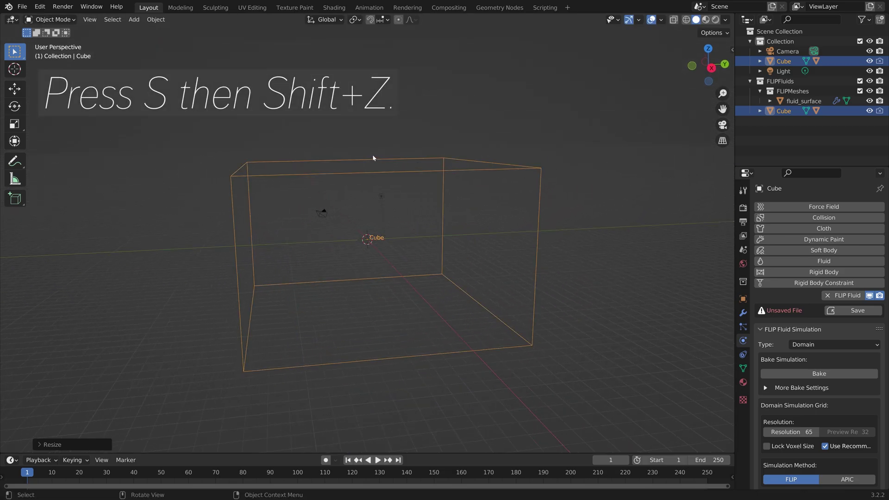
Save the scene as tut.blend in the Flip mix colors folder
click(22, 7)
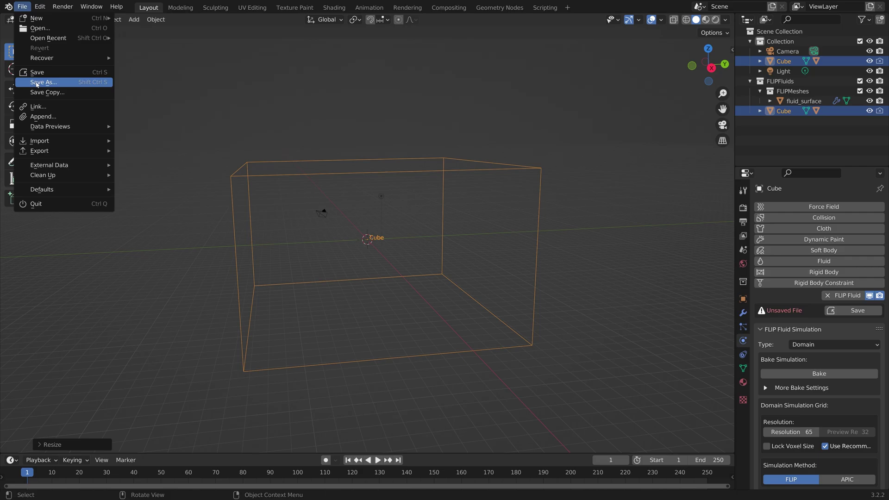
click(46, 81)
click(363, 388)
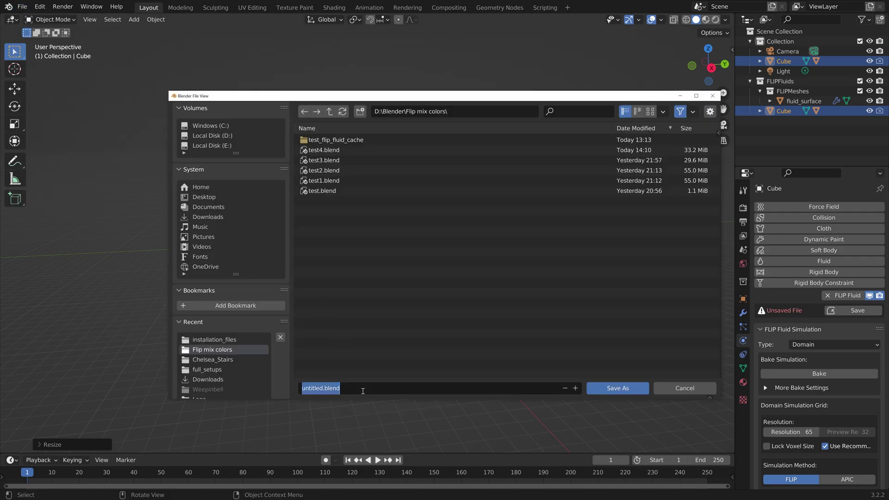
text(tut)
key(Return)
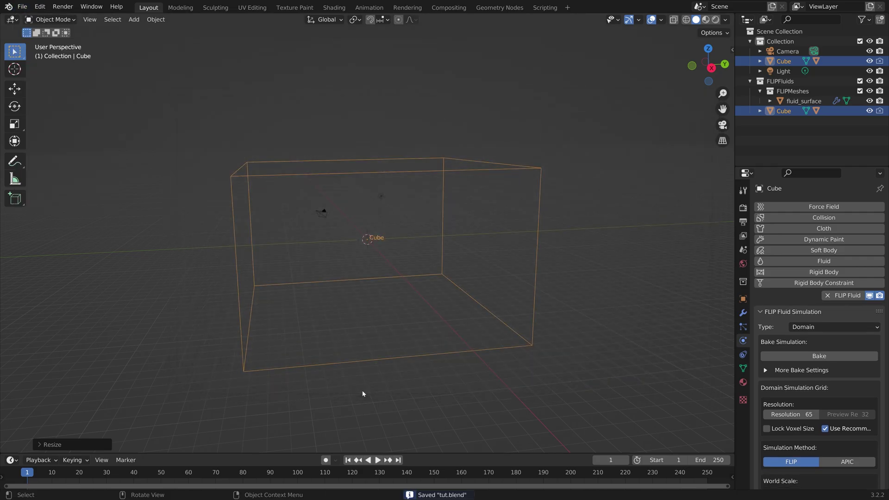
Enable Color Attributes in the domain's FLIP Fluid Surface settings
scroll(819, 396, down, 10)
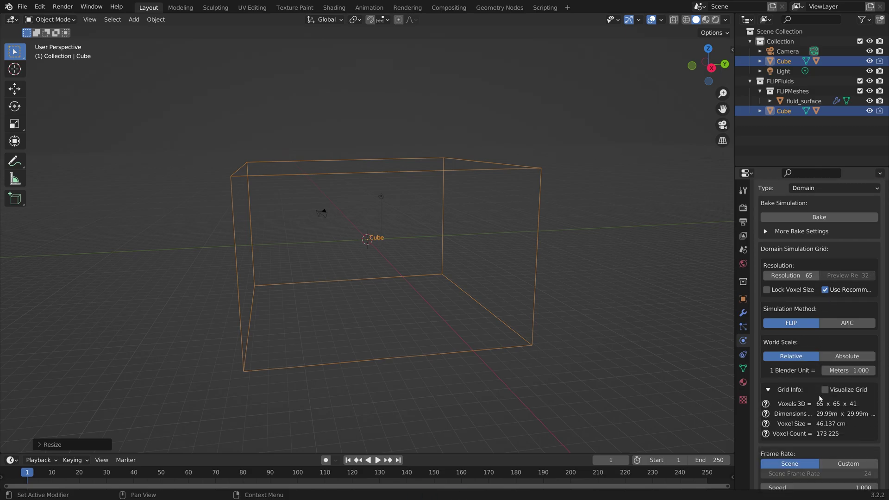
scroll(818, 396, down, 3)
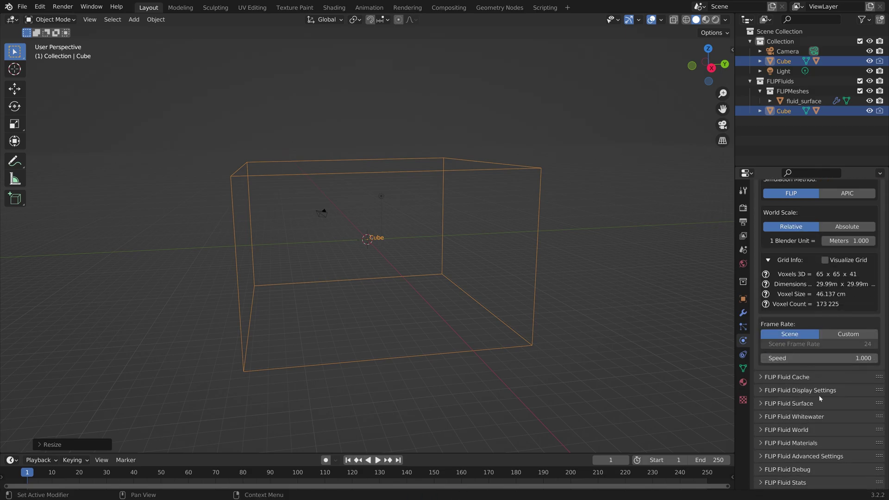
click(764, 403)
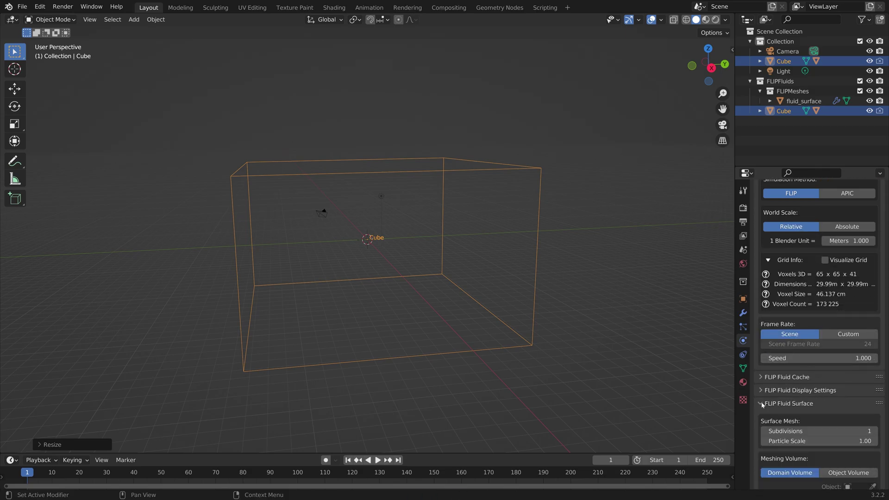
scroll(796, 398, down, 4)
scroll(796, 397, down, 10)
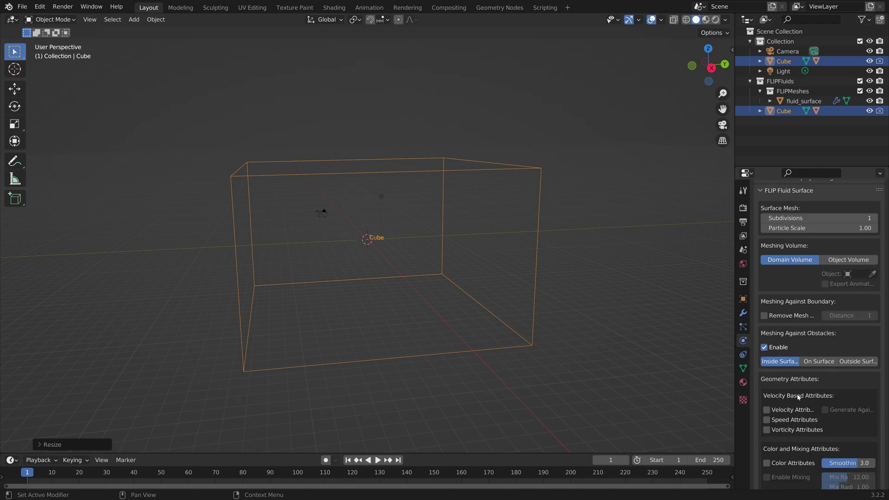
scroll(796, 394, down, 4)
click(767, 361)
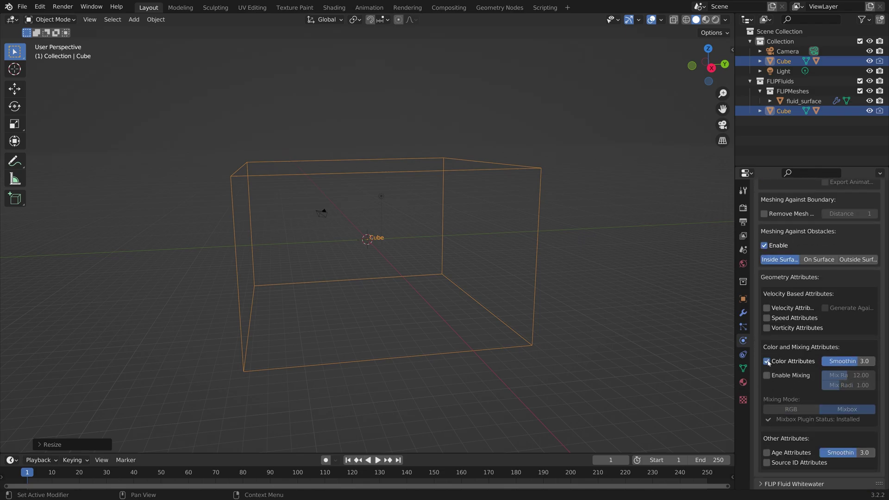
Enable Mixing in the domain's FLIP Fluid Surface settings and raise the mix rate to about 16.06
click(766, 375)
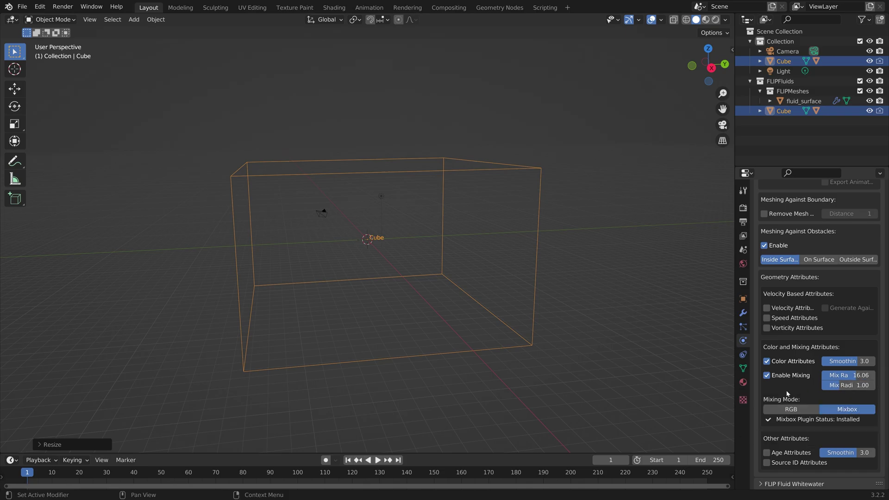
scroll(787, 393, down, 3)
scroll(797, 320, up, 2)
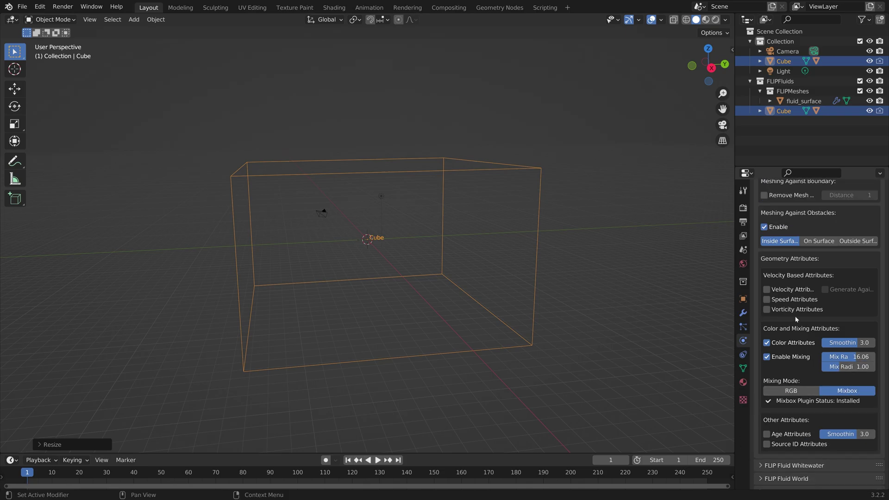
scroll(794, 315, up, 5)
click(762, 258)
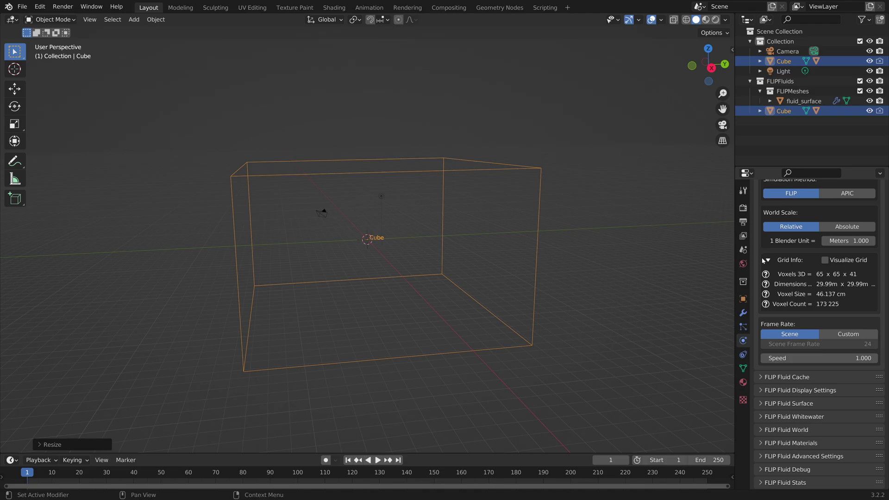
Enable Viscosity with a base of 1, Surface Tension and Sheeting Effects in the domain's FLIP Fluid World settings
click(759, 430)
scroll(788, 391, down, 6)
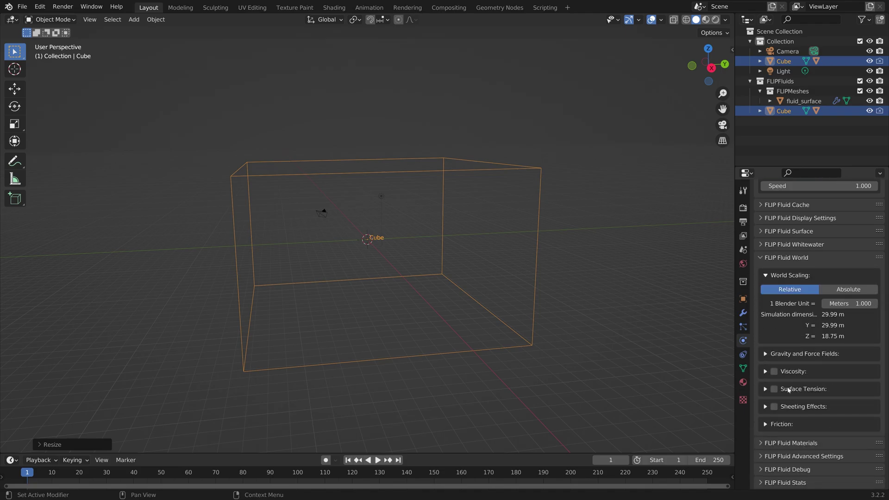
click(765, 373)
click(848, 384)
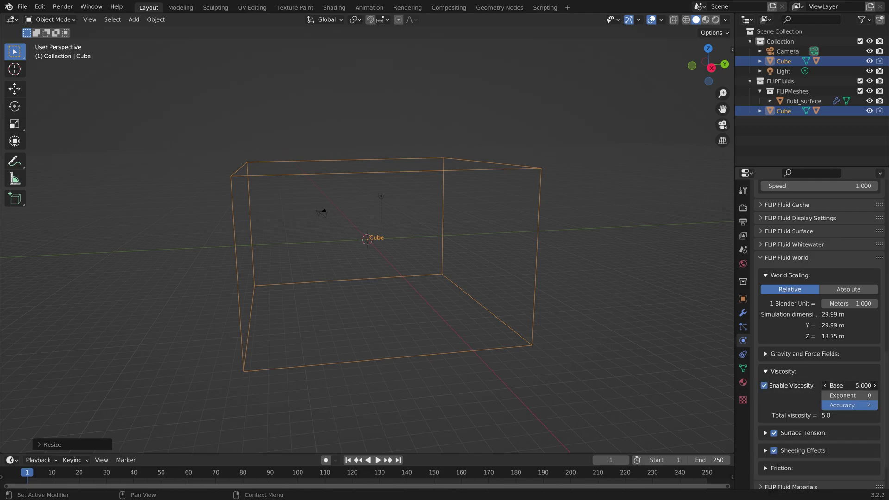
text(1)
key(Return)
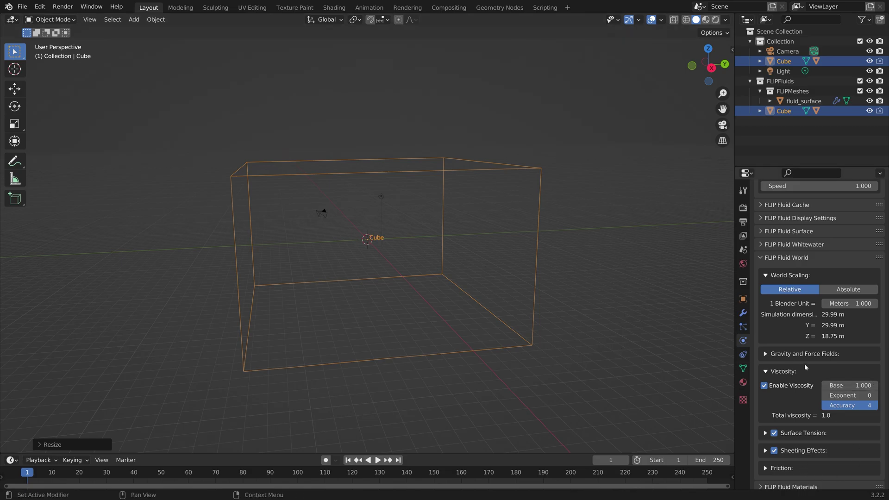
Add a new cube at the domain's center and make it a FLIP Fluid object of type Inflow
key(shift+a)
mouse_move(305, 251)
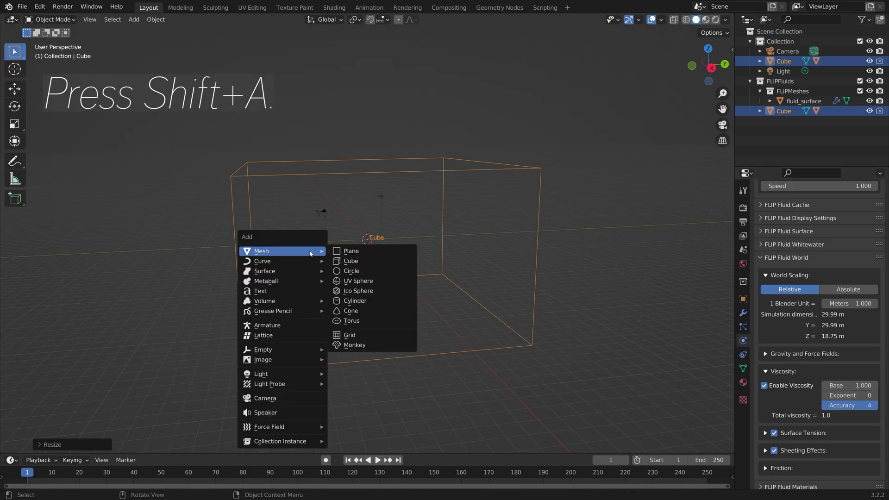
click(351, 262)
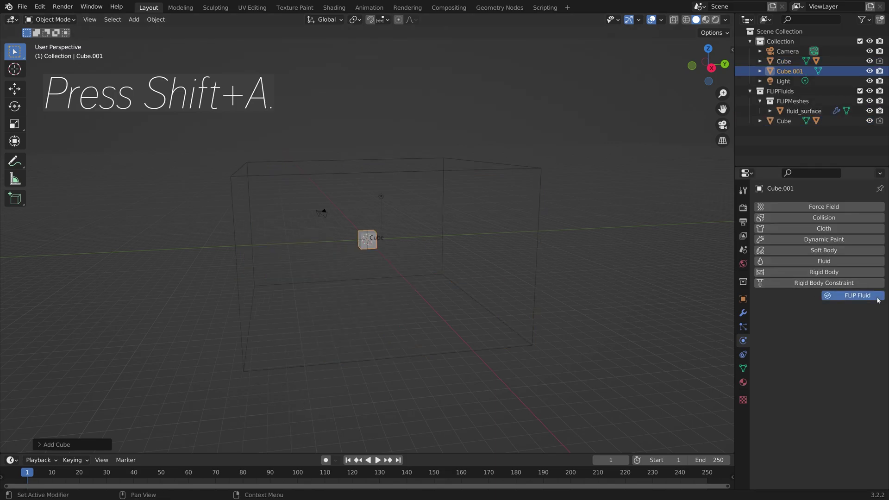
click(861, 297)
click(814, 327)
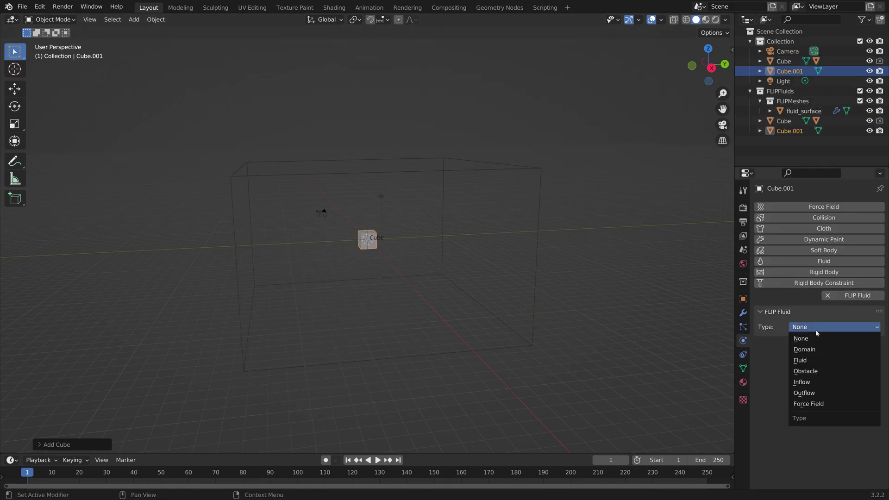
click(817, 382)
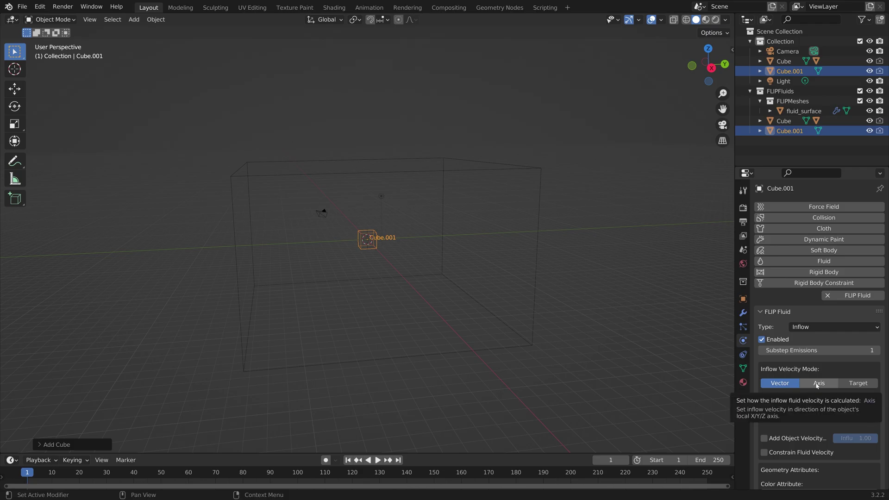
Set the inflow cube's Color Attribute to bright blue
scroll(817, 393, down, 4)
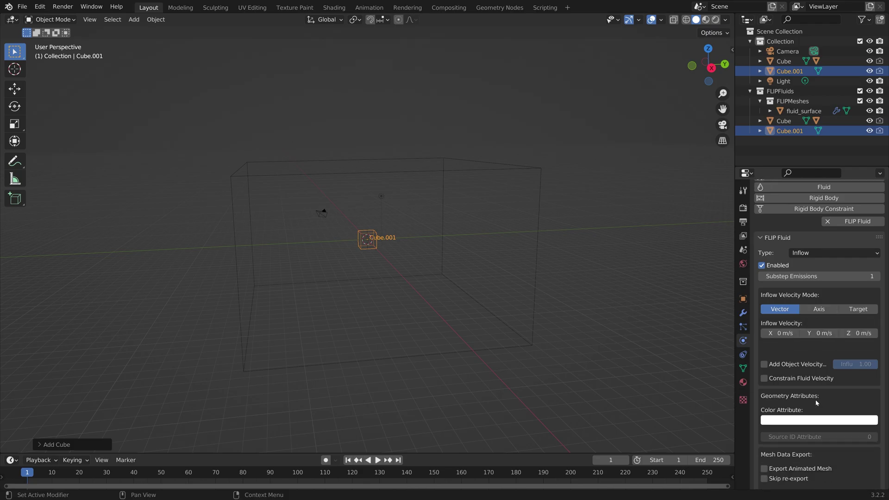
click(809, 419)
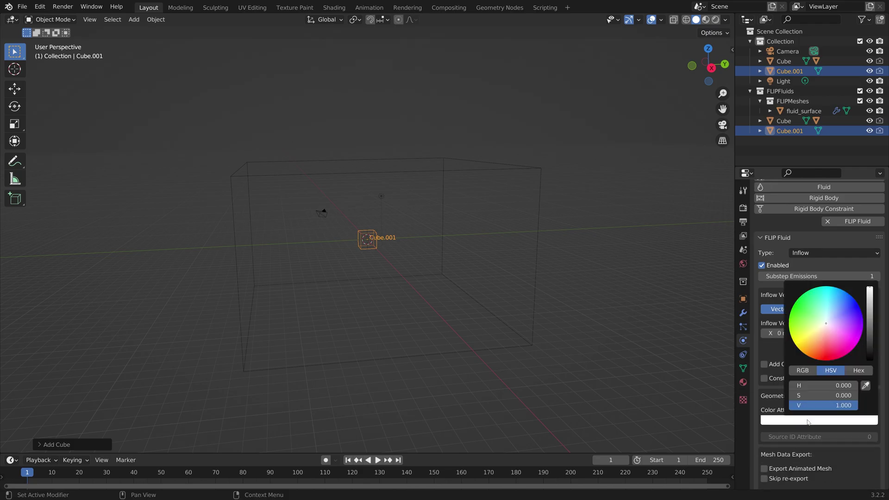
click(849, 302)
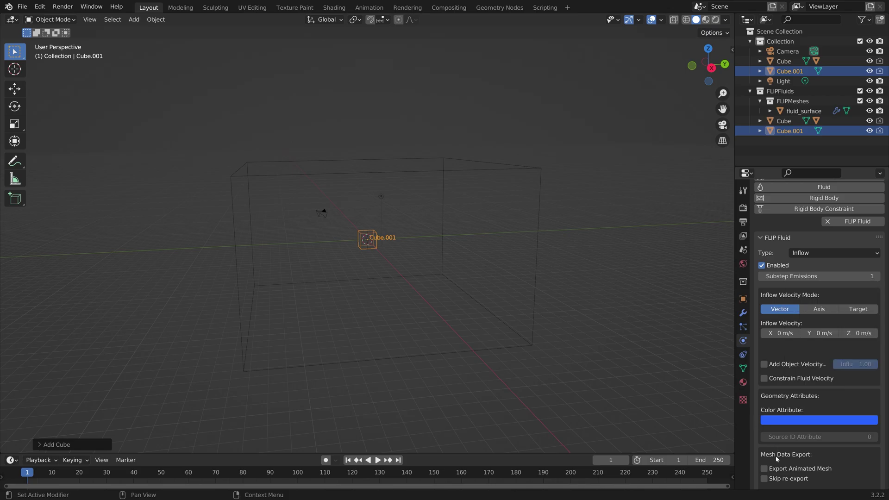
Enable Export Animated Mesh for the inflow cube and set its Substep Emissions to 10
click(765, 469)
scroll(791, 461, down, 1)
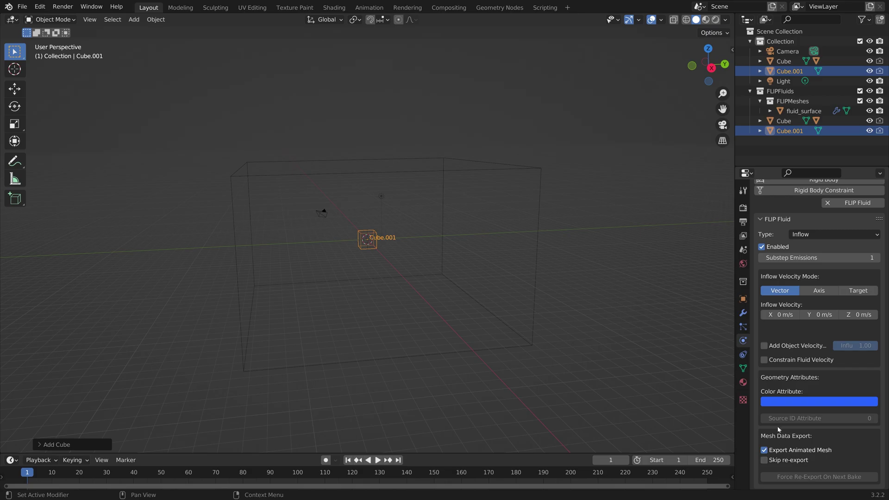
click(813, 261)
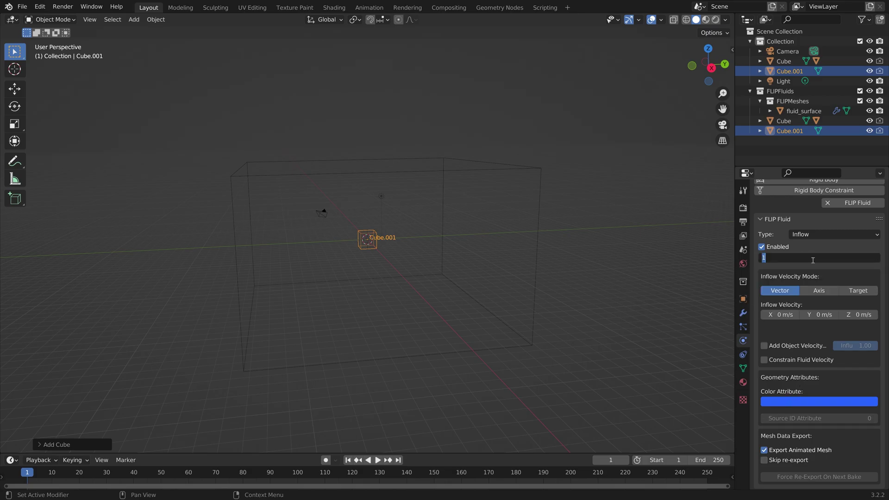
text(10)
key(Return)
Duplicate the inflow cube in top view and place the copy about 4 m away along positive X
middle_drag(378, 253, 365, 332)
key(KP_7)
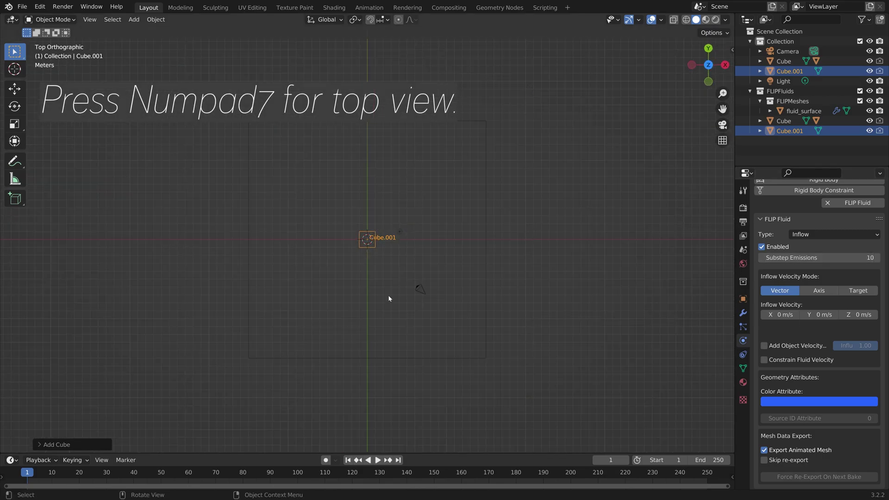
scroll(388, 298, up, 4)
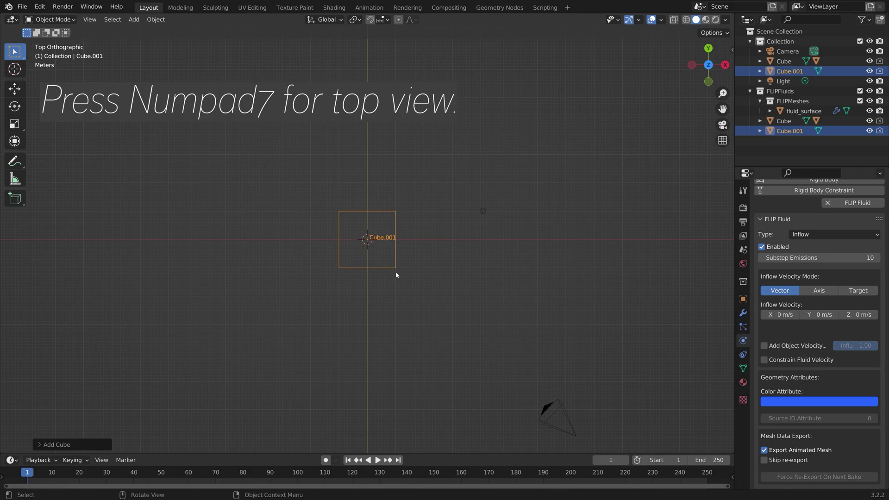
key(shift+d)
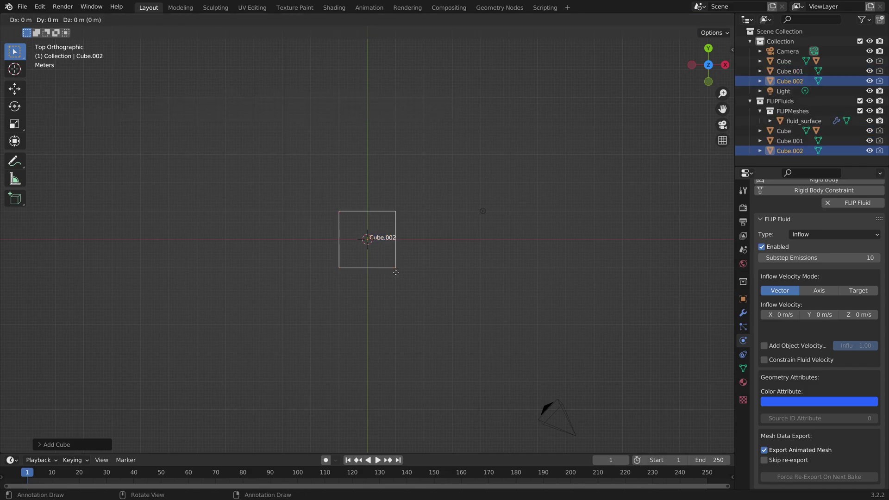
key(x)
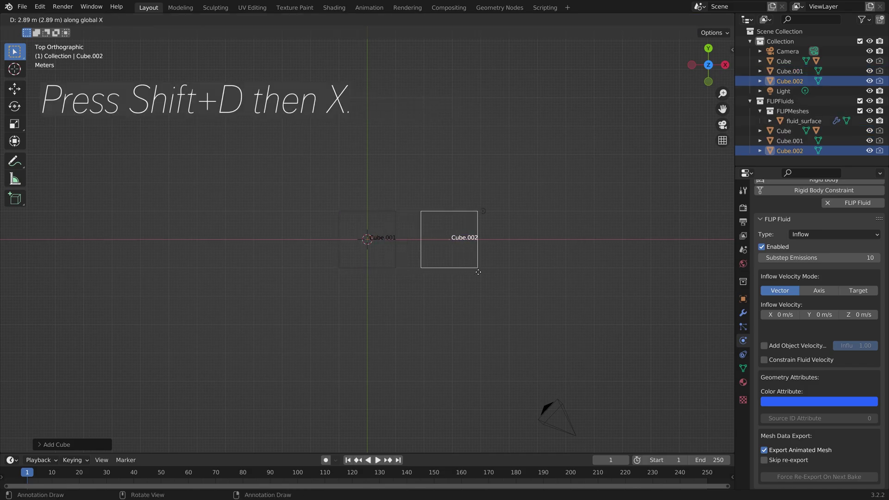
click(505, 273)
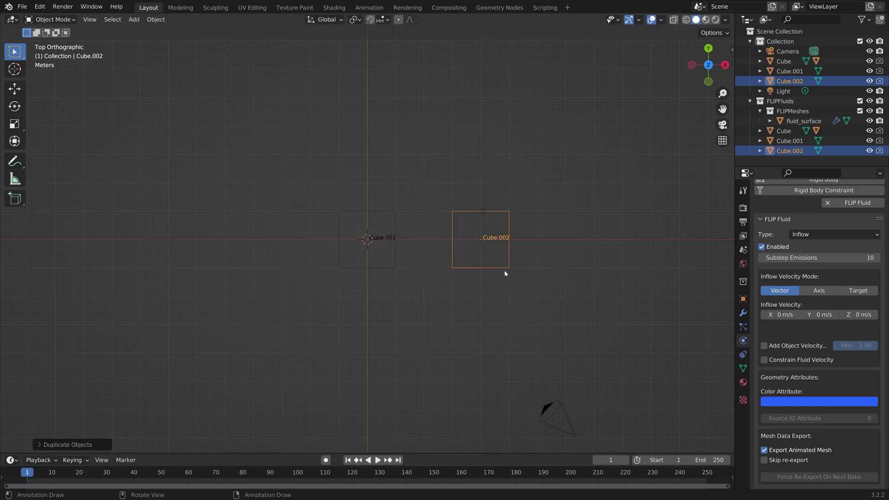
Duplicate the second inflow cube and offset the copy -8 m along X, on the other side of the center cube
key(shift+d)
text(x)
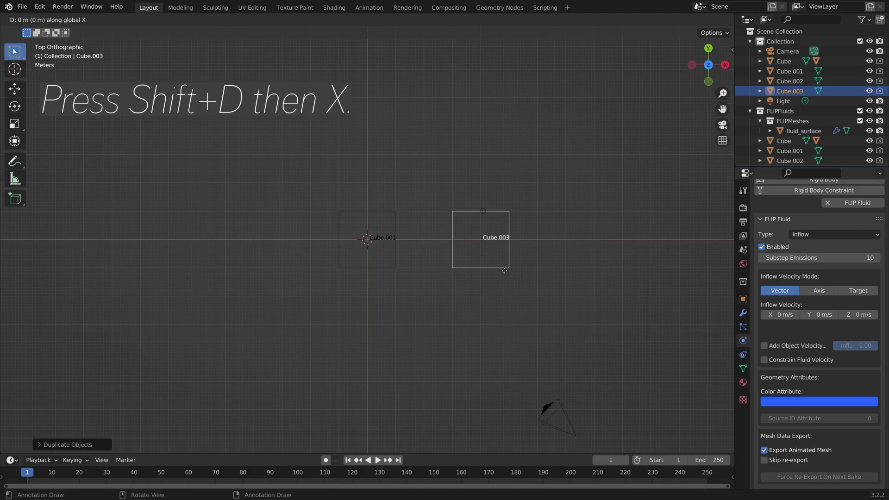
text(-8)
click(505, 274)
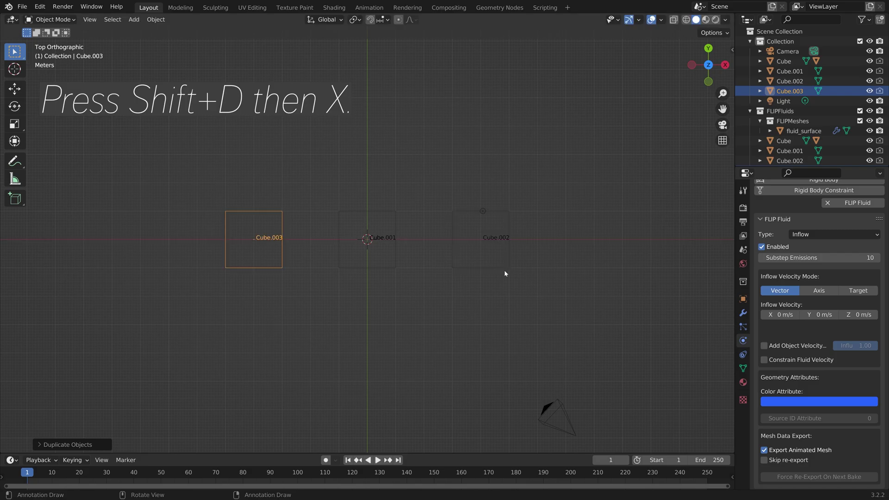
Set the Color Attribute of the inflow cube on the positive X side to red, with hue 0.999 and saturation 0.967
click(506, 214)
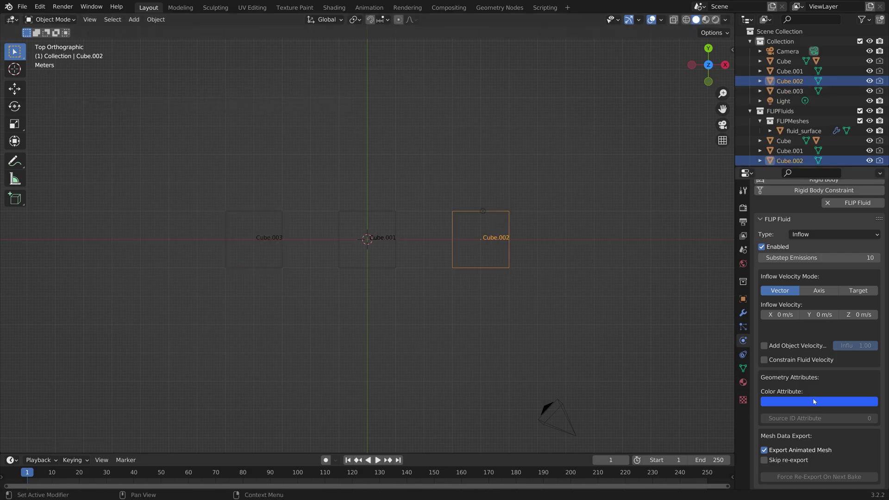
click(828, 401)
drag(831, 331, 822, 338)
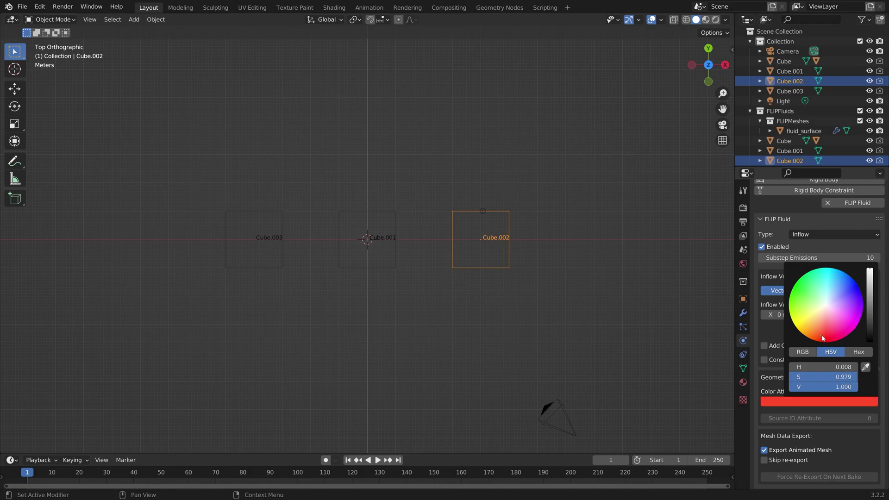
click(828, 401)
click(825, 336)
click(827, 335)
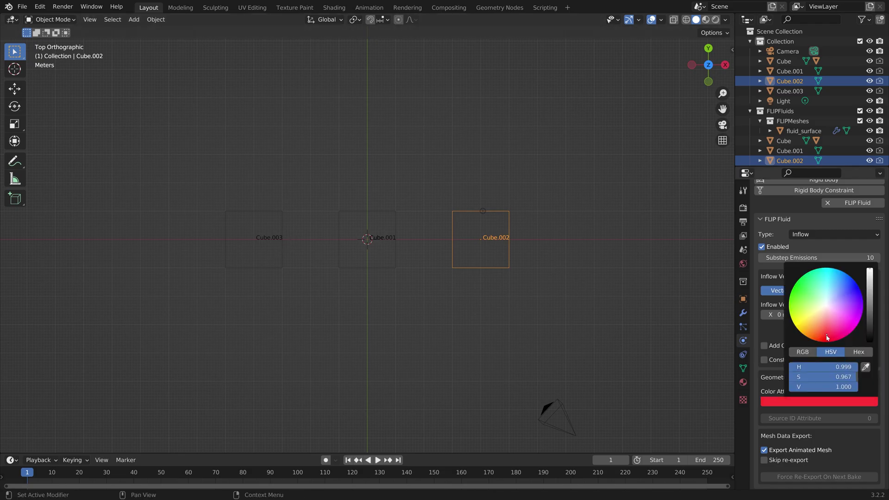
Set the Color Attribute of the inflow cube on the negative X side to bright green
click(274, 214)
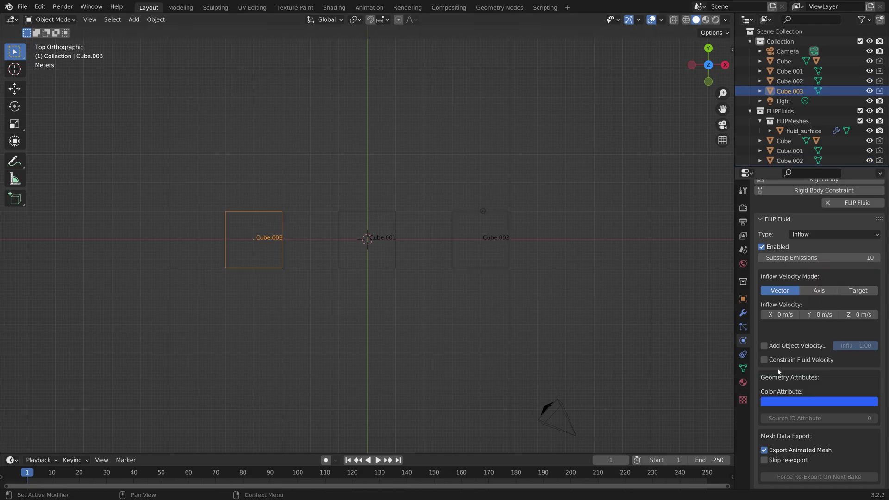
click(819, 401)
click(801, 284)
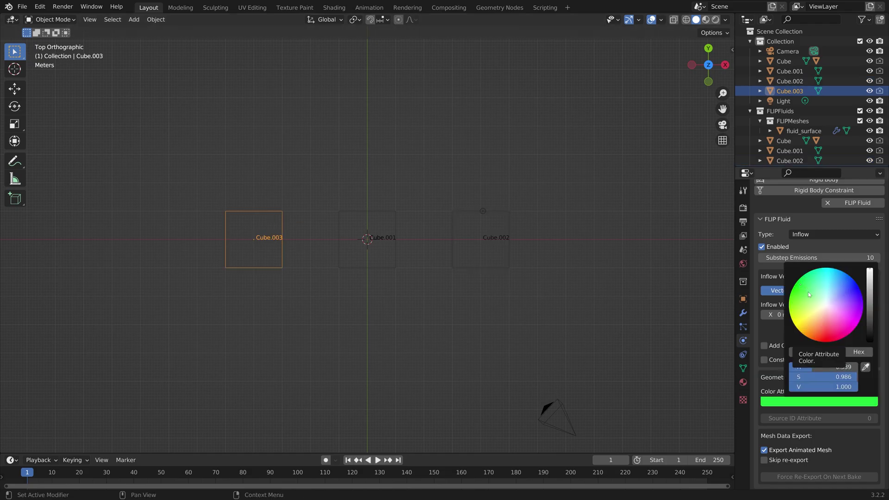
Add a sphere empty at the origin and move it up along Z, above the three inflow cubes
middle_drag(459, 341, 378, 257)
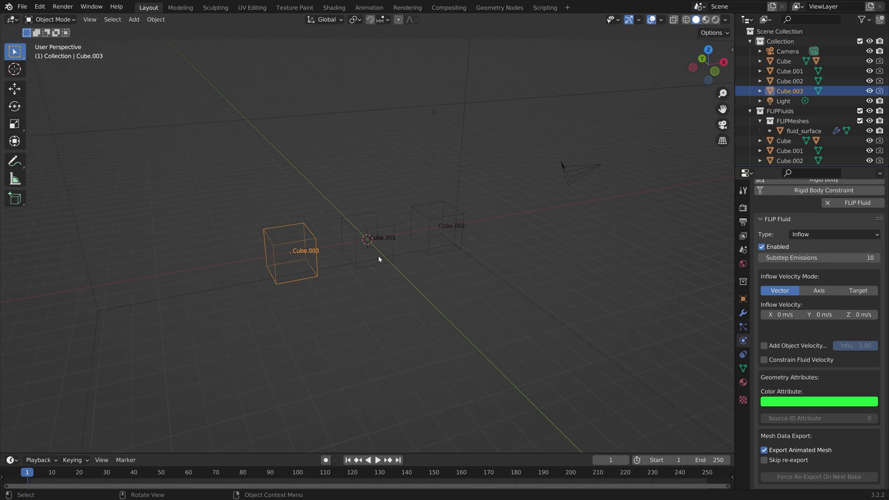
key(shift+a)
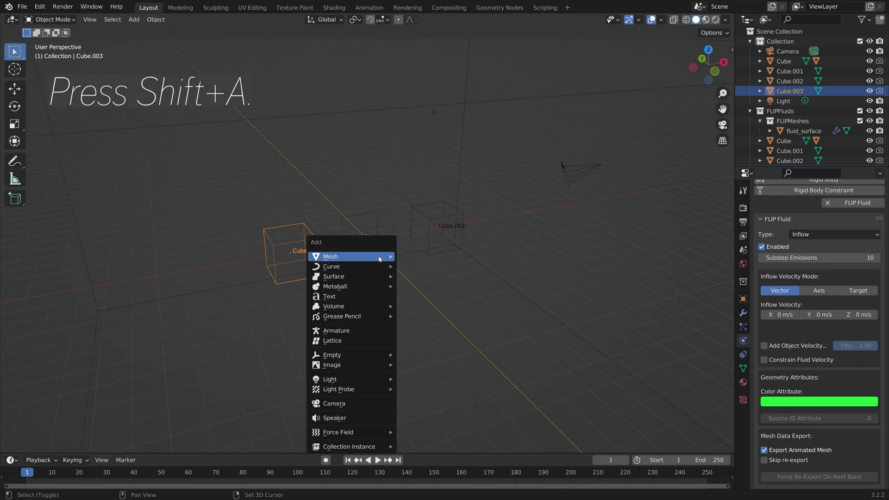
mouse_move(369, 356)
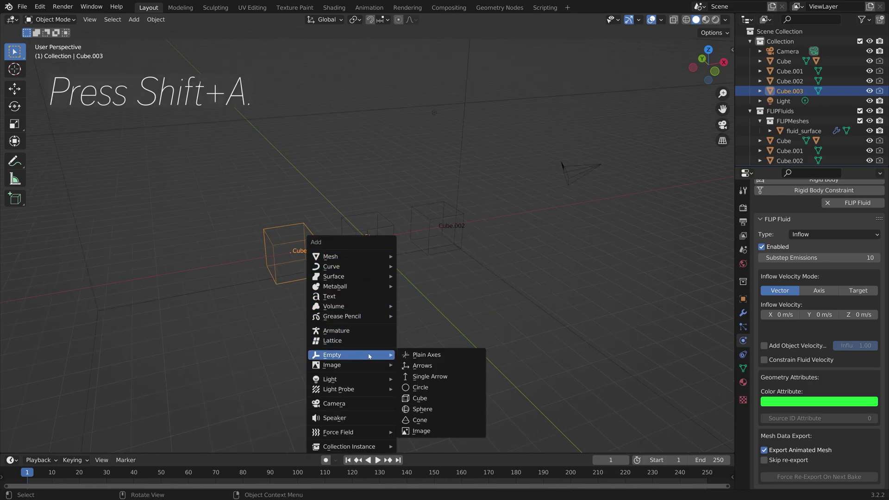
click(449, 405)
scroll(432, 292, down, 3)
key(g)
key(z)
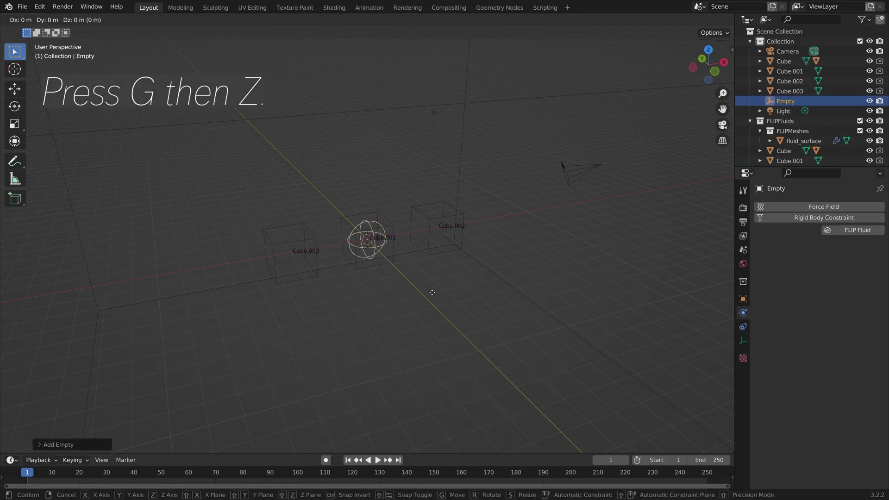
click(436, 221)
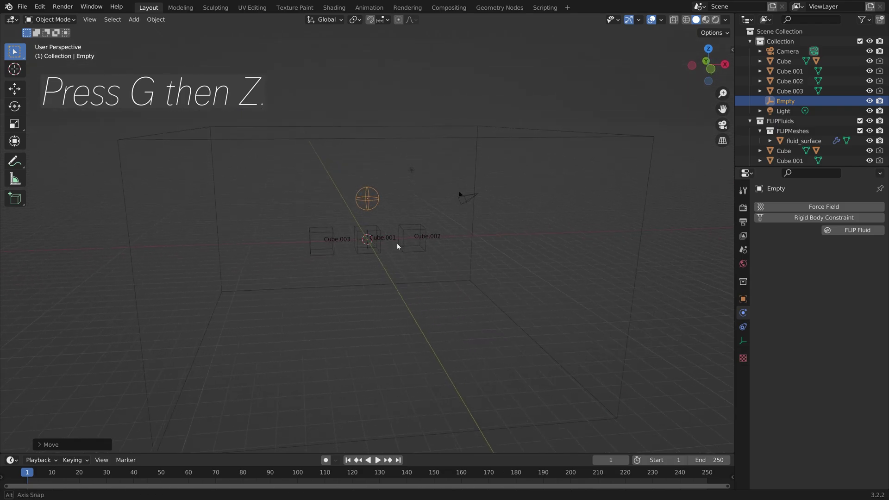
Parent the three inflow cubes to the sphere empty using the Object parent type
click(423, 235)
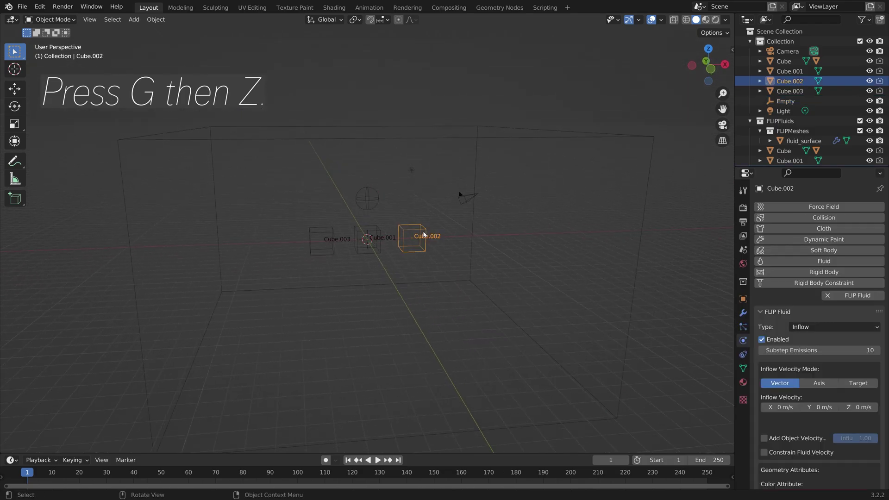
shift+click(379, 233)
shift+click(327, 235)
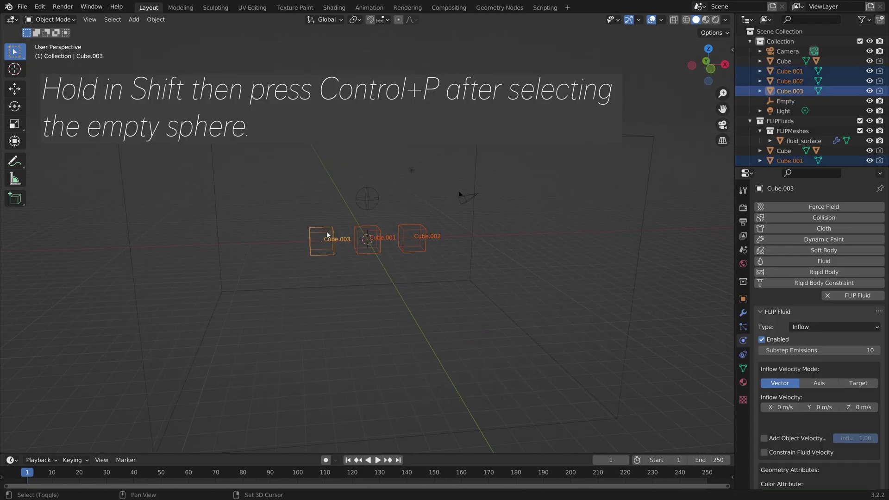
shift+click(375, 197)
key(ctrl+p)
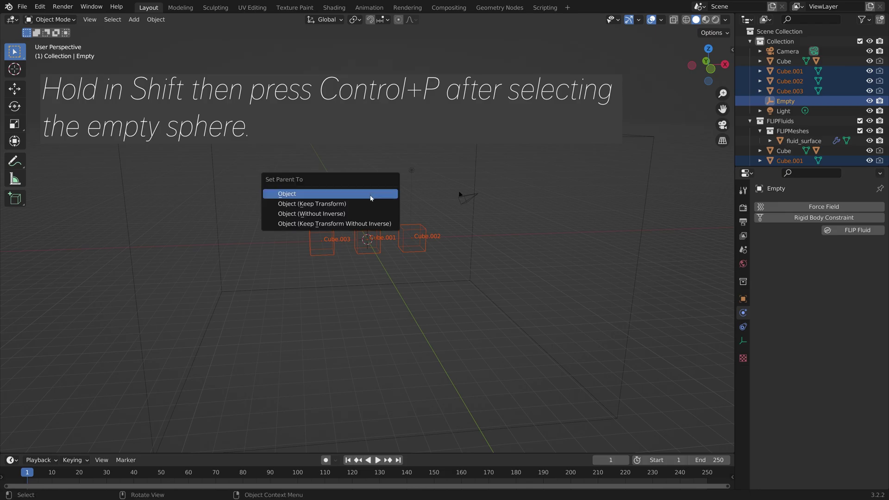
click(370, 197)
Try rotating the empty about the Z axis to check that the parented cubes follow it
scroll(393, 223, up, 5)
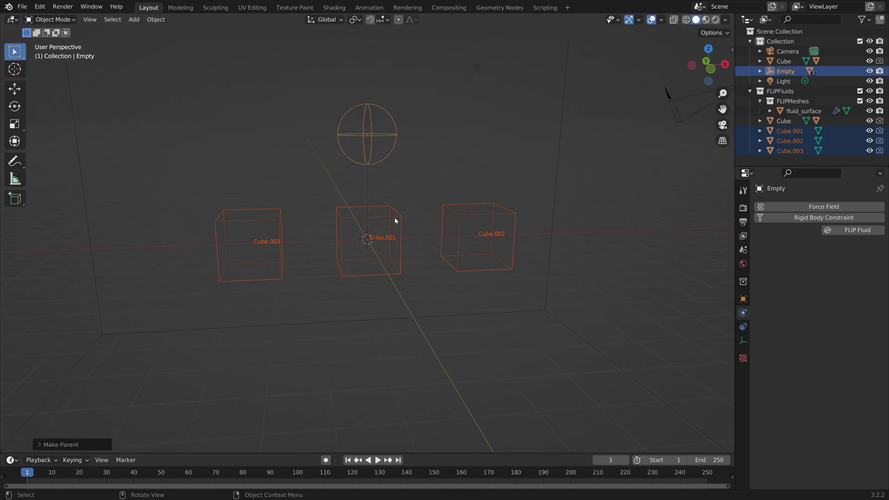
click(388, 109)
key(r)
key(z)
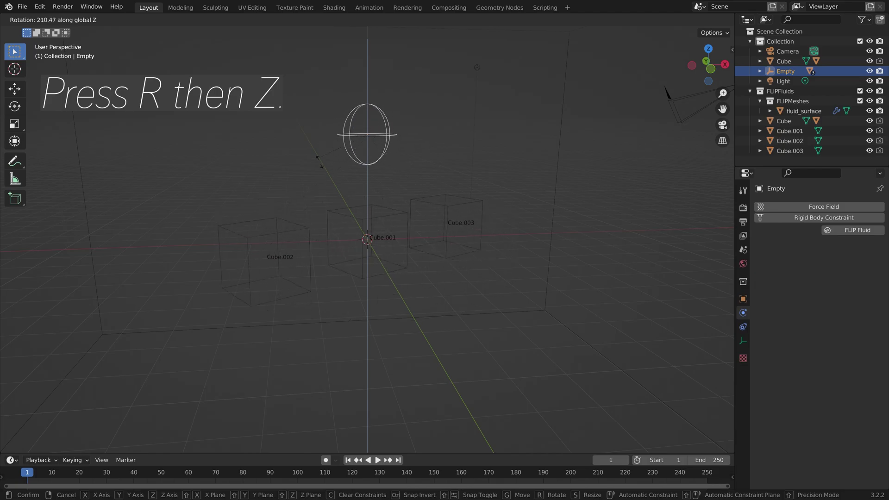
click(375, 137)
scroll(425, 216, down, 3)
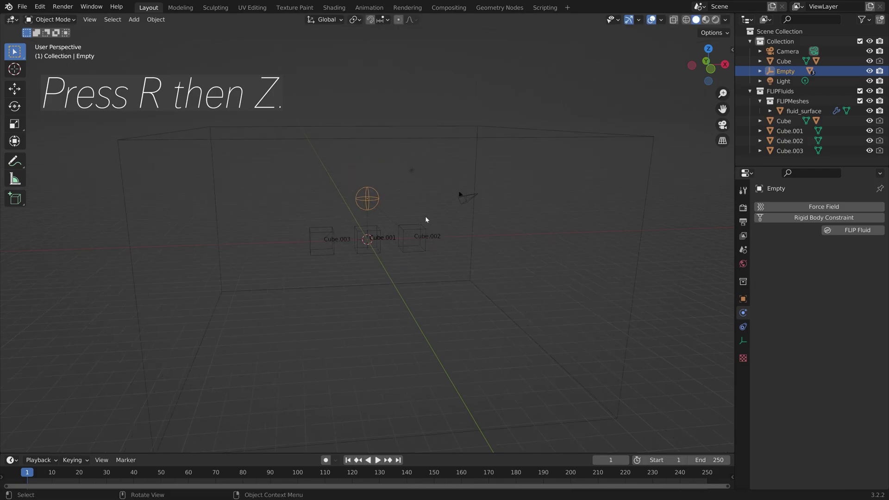
In top view, move the empty towards the domain's negative X, positive Y corner, to about X -6.68 m, Y 9.93 m
middle_drag(426, 218, 424, 284)
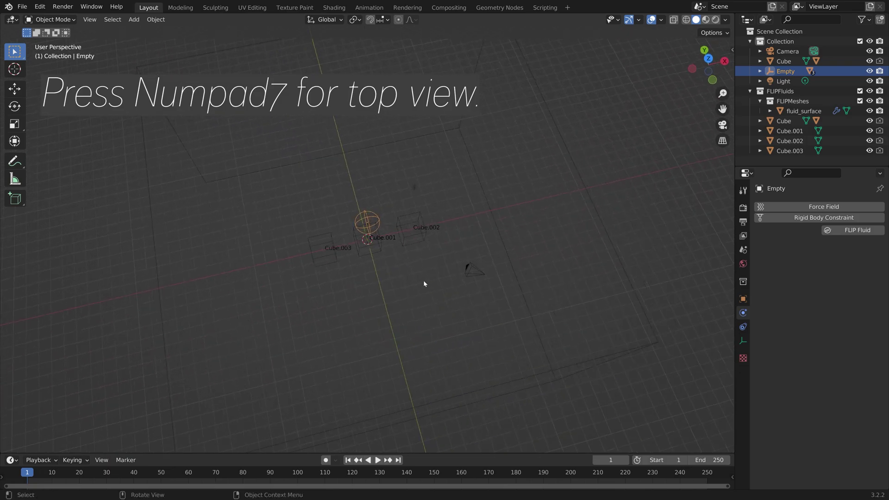
key(KP_7)
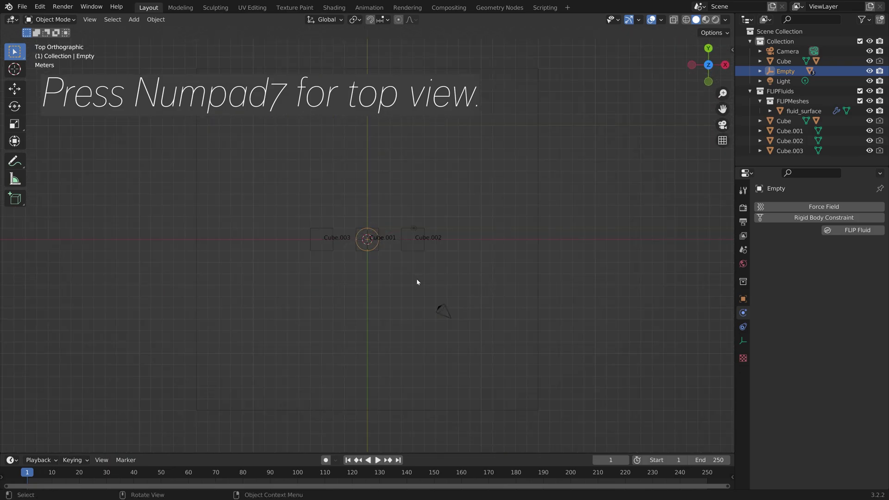
key(g)
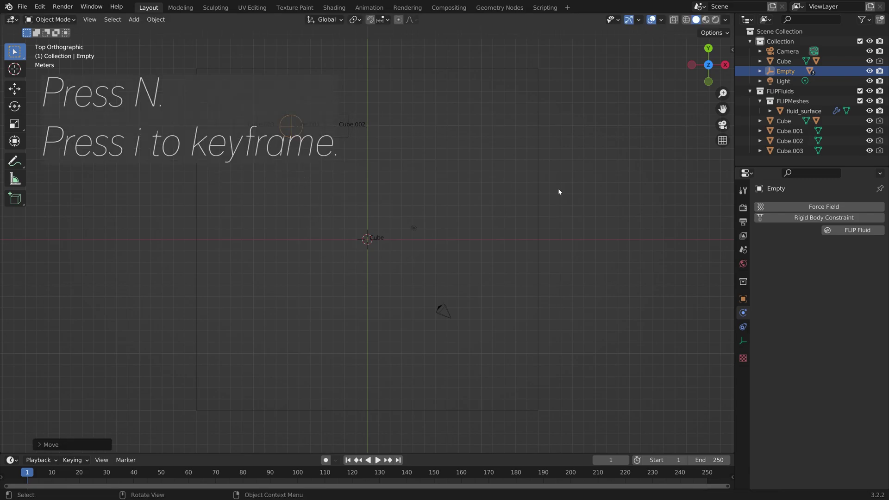
Keyframe the empty's location and rotation at frame 1
key(n)
key(i)
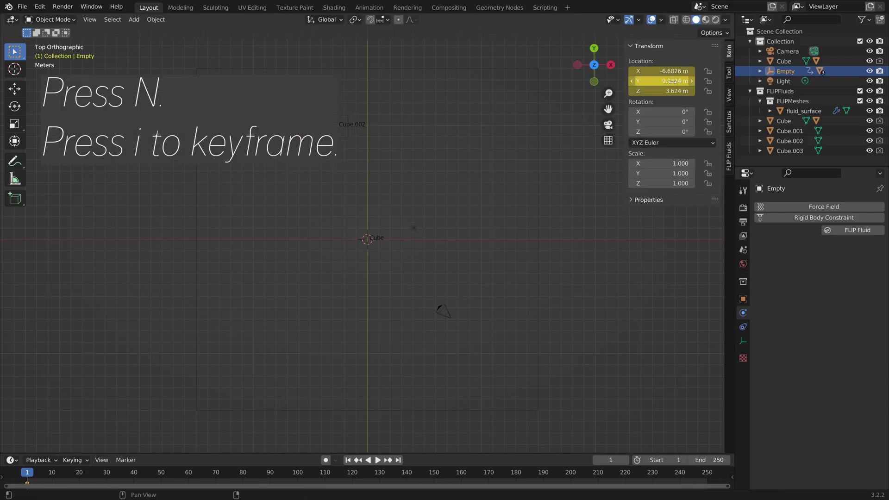
key(i)
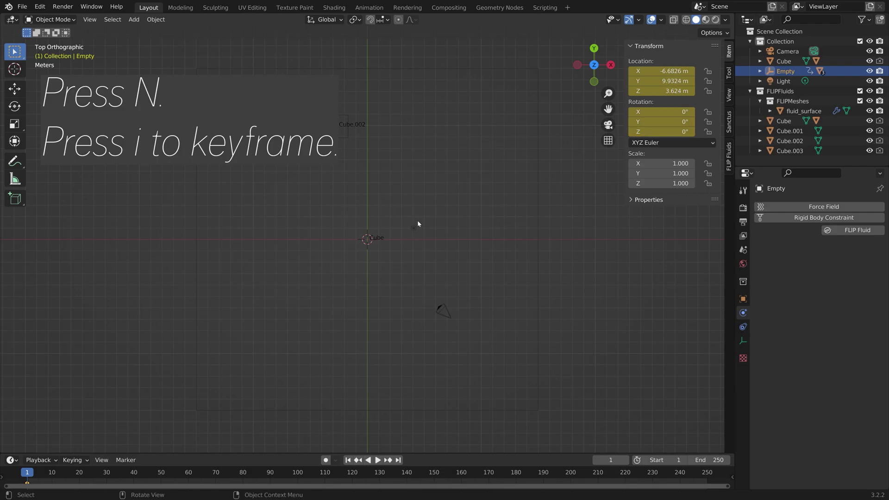
Save an incremental copy of the file as tut1.blend
key(ctrl+shift+s)
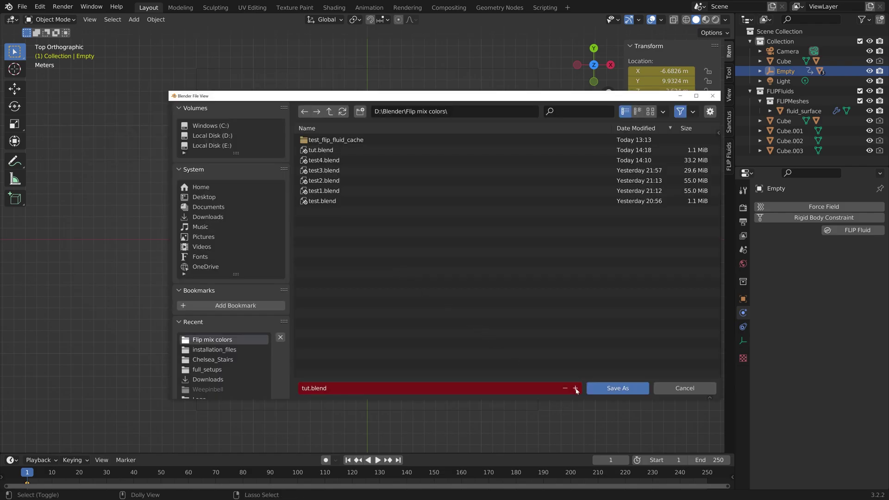
click(575, 389)
click(597, 389)
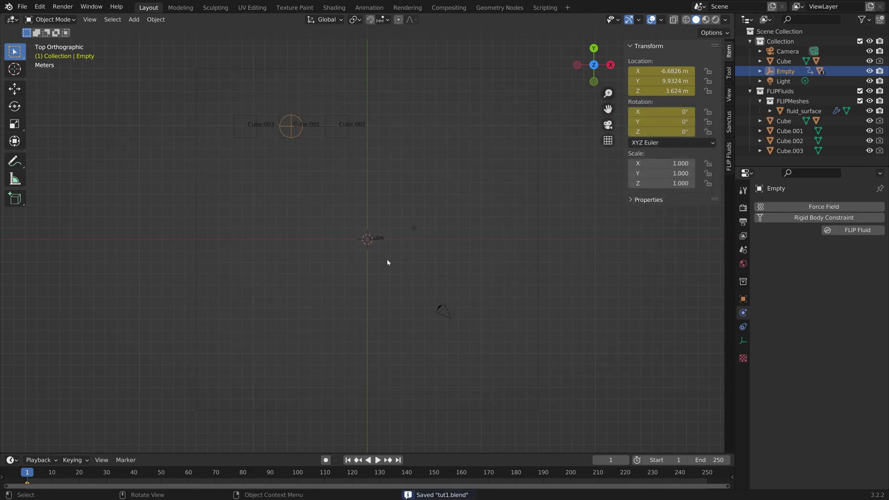
Scale up all three inflow cubes around their individual origins to a scale of about 1.417
middle_drag(341, 139, 341, 117)
click(336, 144)
shift+click(293, 153)
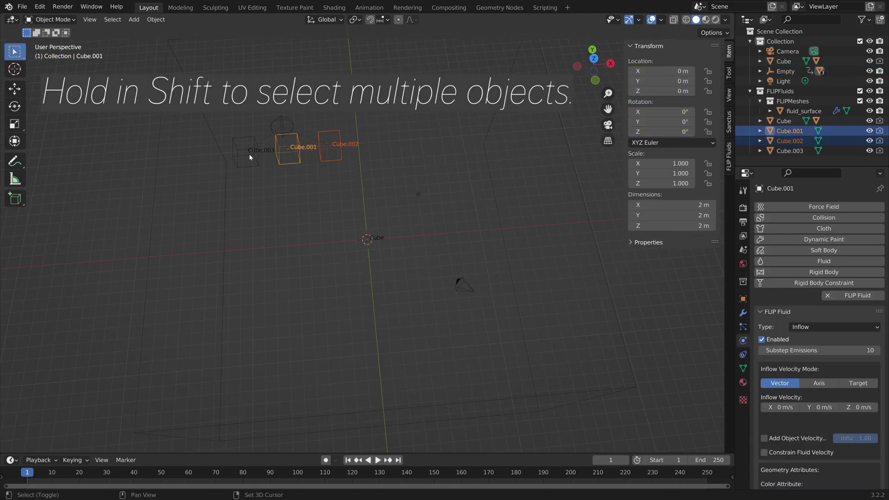
shift+click(247, 157)
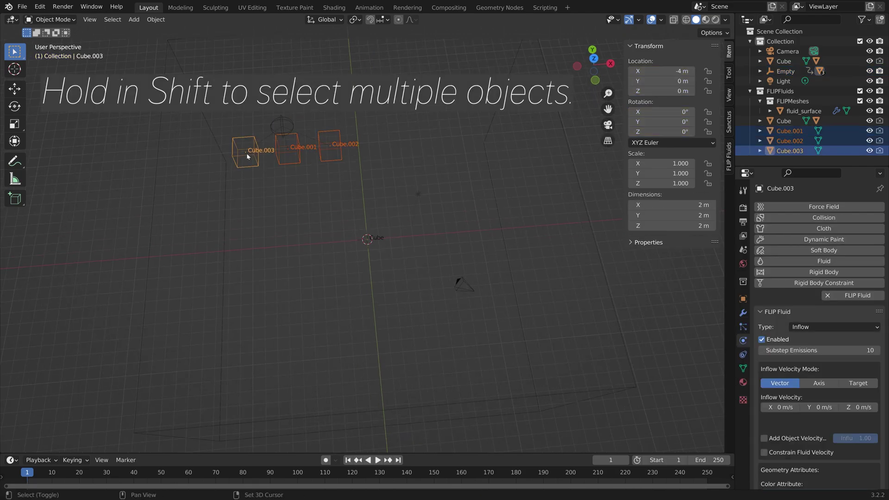
click(355, 19)
click(371, 52)
key(s)
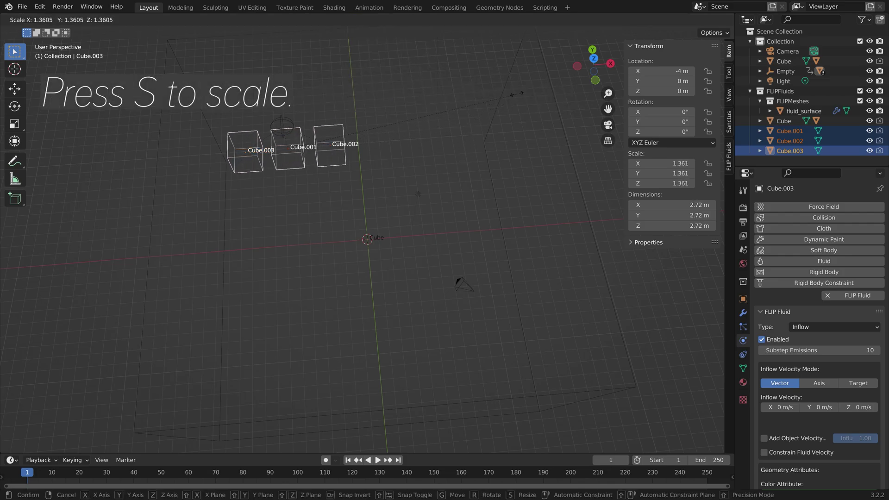
click(524, 87)
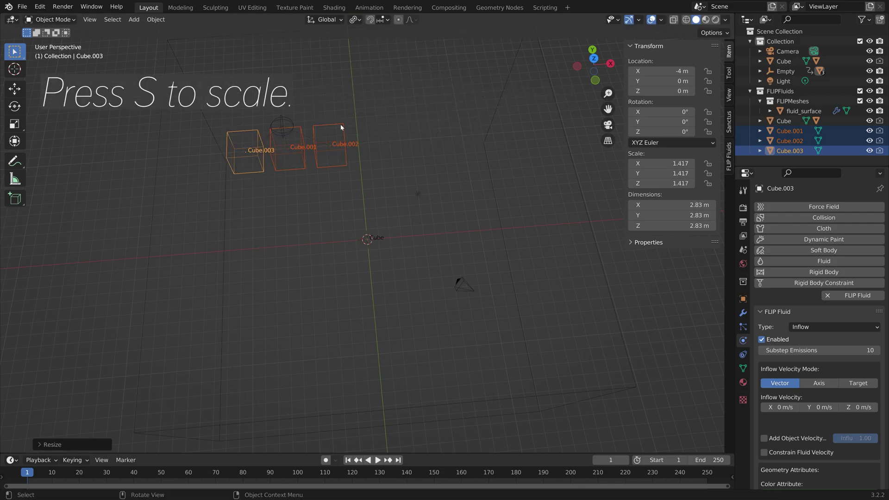
At frame 125, move the empty in top view to about X 5.36 m, Y -9.12 m
click(283, 124)
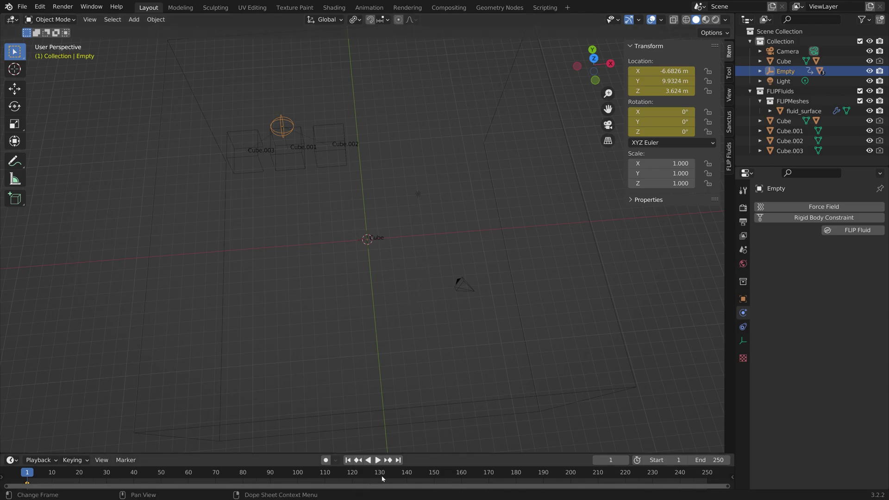
click(367, 475)
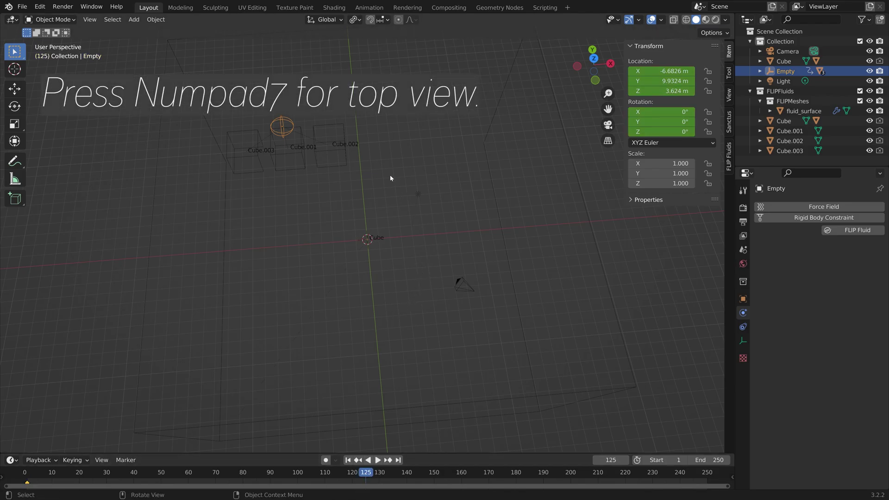
key(KP_7)
key(g)
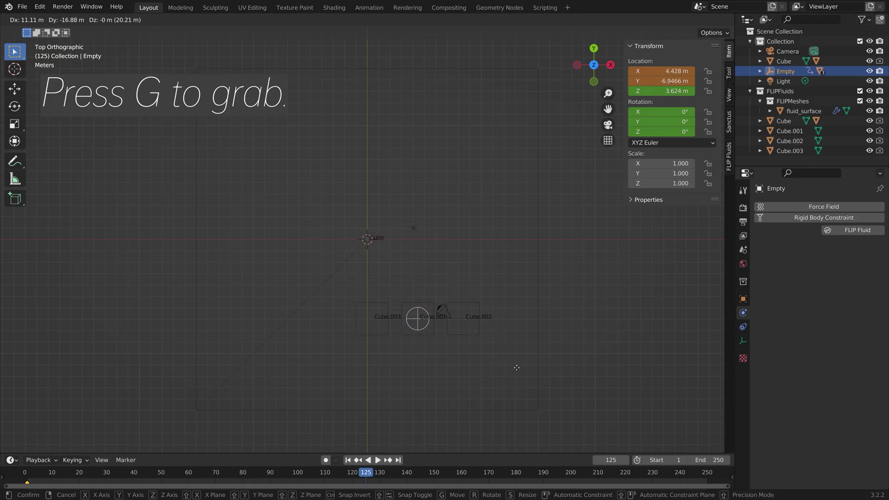
click(528, 390)
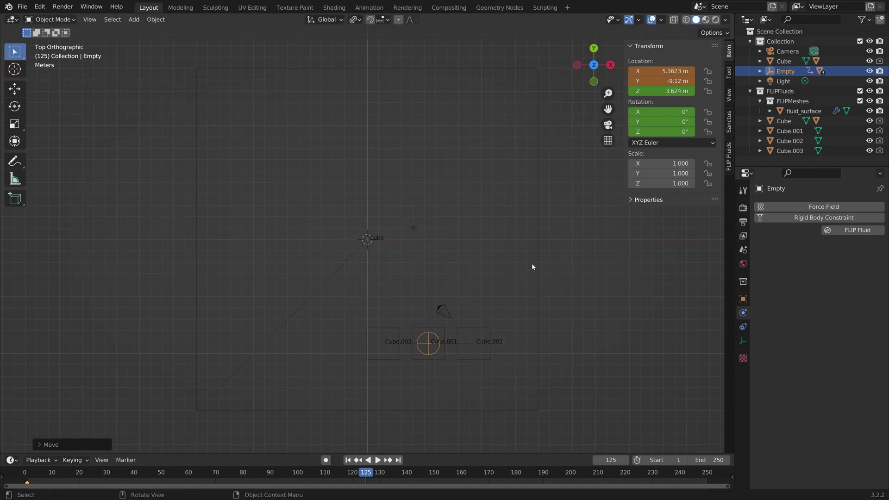
Rotate the empty about Z to about -495° and keyframe its location and rotation at frame 125
key(r)
key(z)
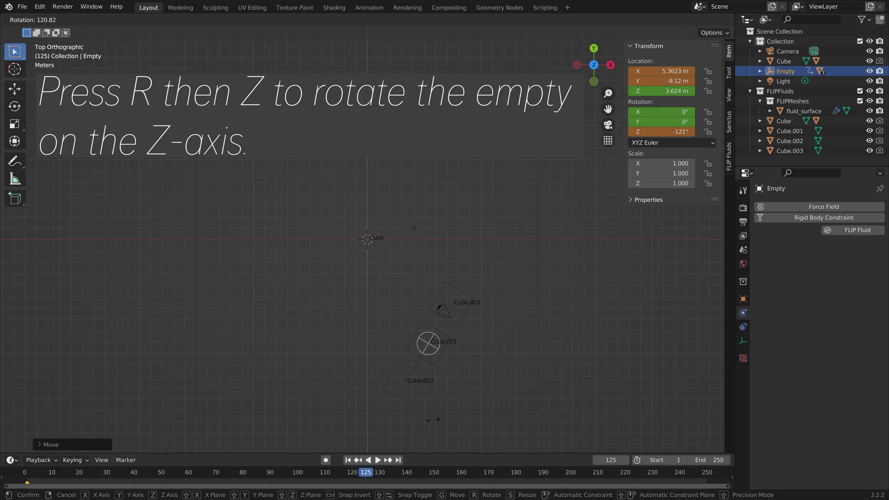
click(421, 400)
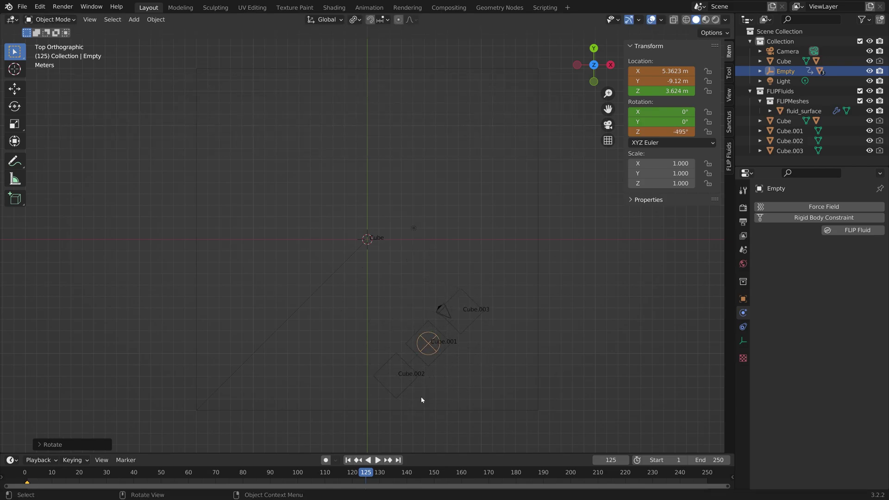
key(i)
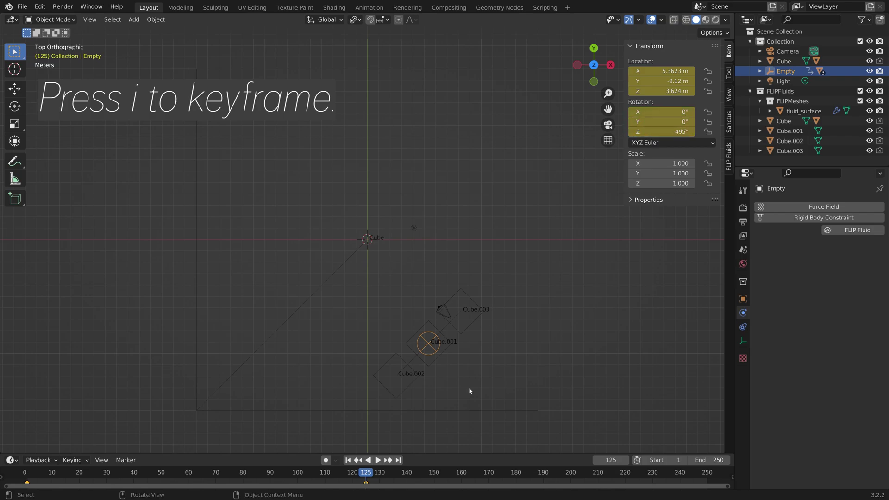
At frame 250, move the empty to about X -2.90 m, Y 5.38 m
key(shift+Right)
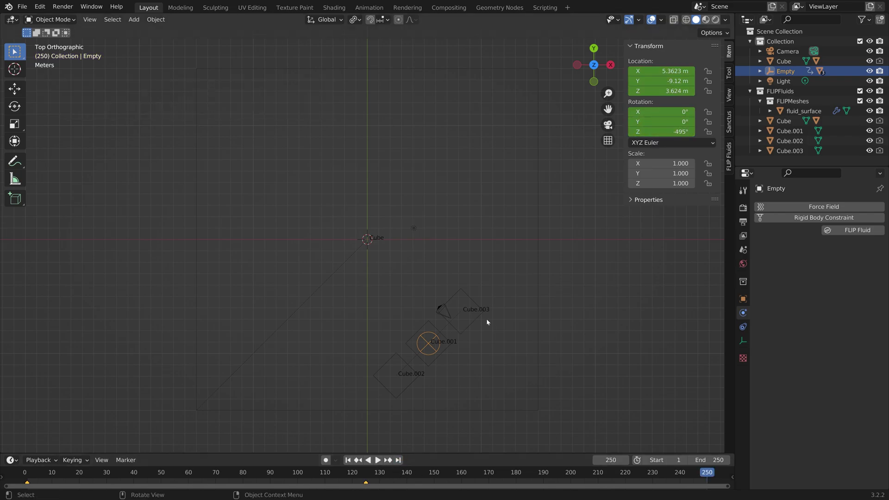
key(g)
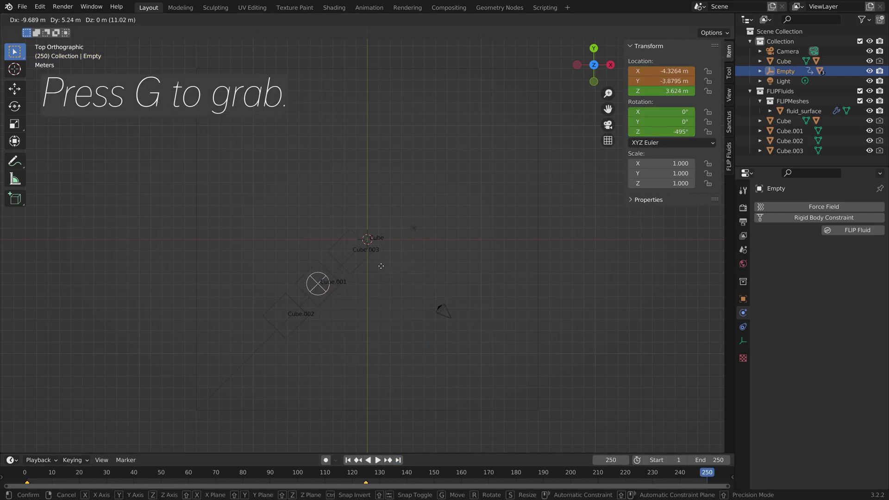
click(402, 166)
Rotate the empty to about 24.5° on Z and keyframe its location and rotation at frame 250
key(r)
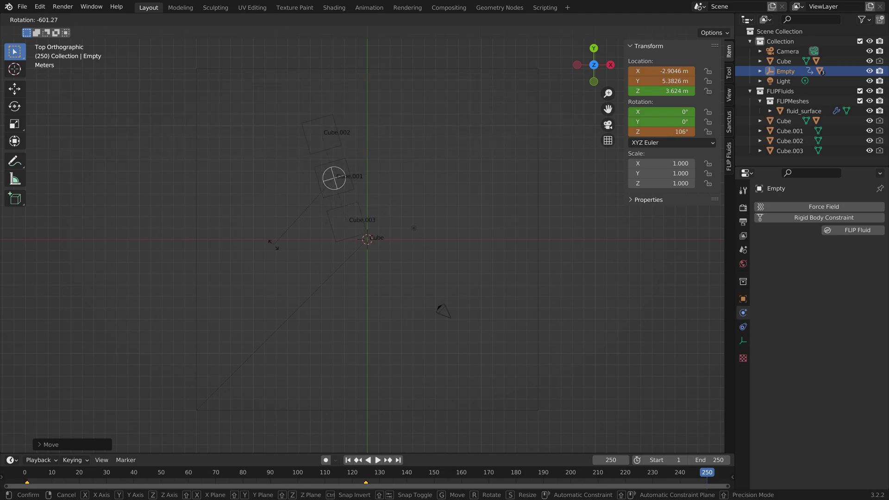
click(253, 121)
key(i)
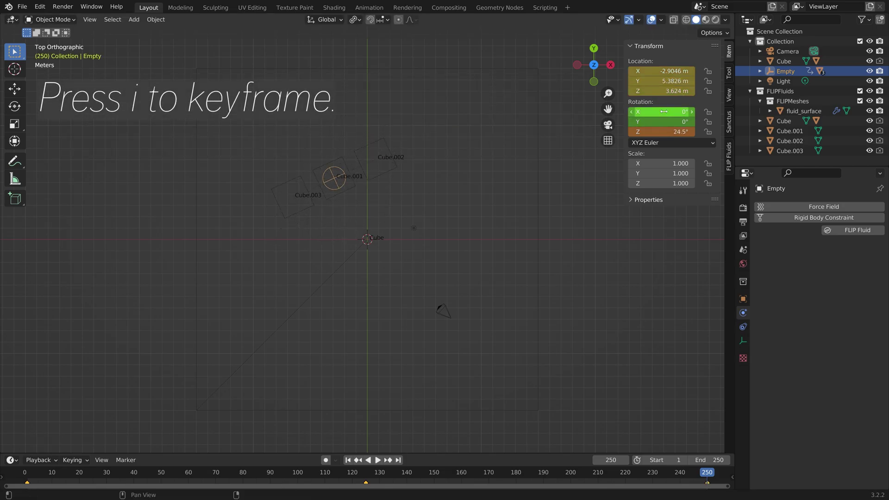
Preview the empty's animation and set its keyframe interpolation to Linear
key(space)
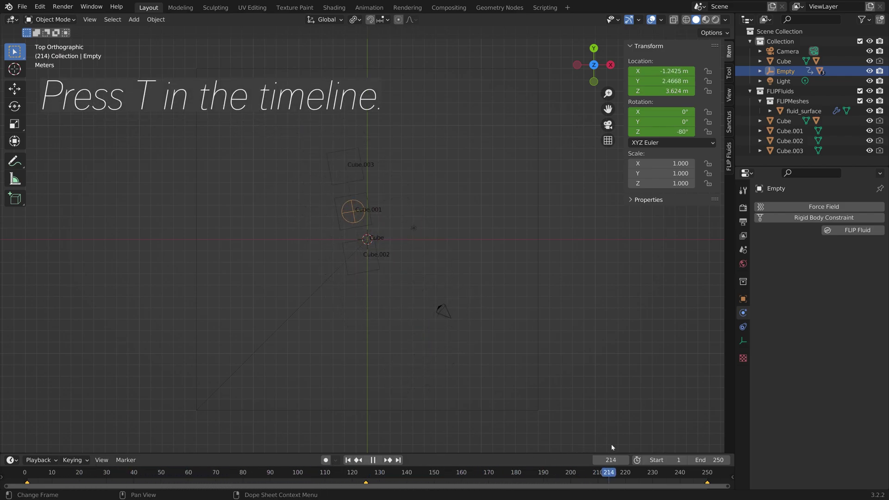
key(space)
key(t)
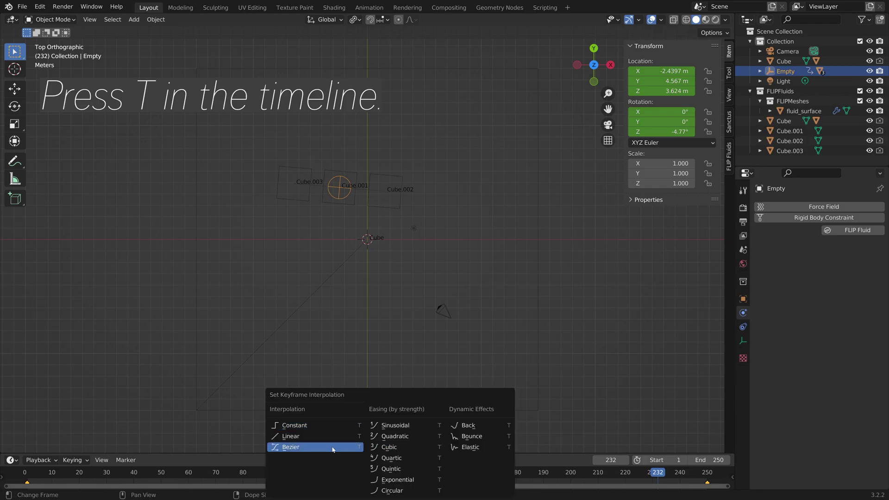
click(304, 437)
Play and scrub through the timeline to review the linear motion of the empty and its inflow cubes
key(space)
drag(73, 472, 532, 481)
key(space)
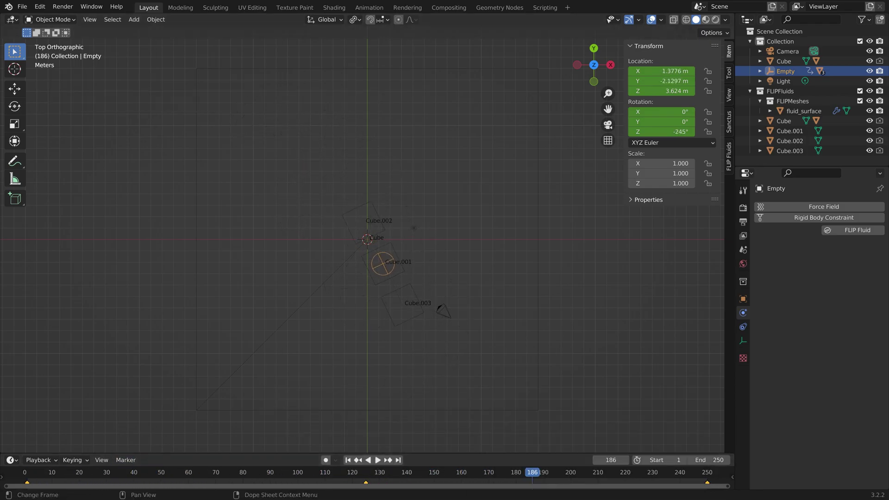
drag(669, 472, 721, 473)
Move the domain cube down along Z to about -2.4 m
scroll(393, 318, down, 2)
middle_drag(394, 319, 389, 232)
drag(389, 232, 416, 216)
middle_drag(415, 216, 447, 215)
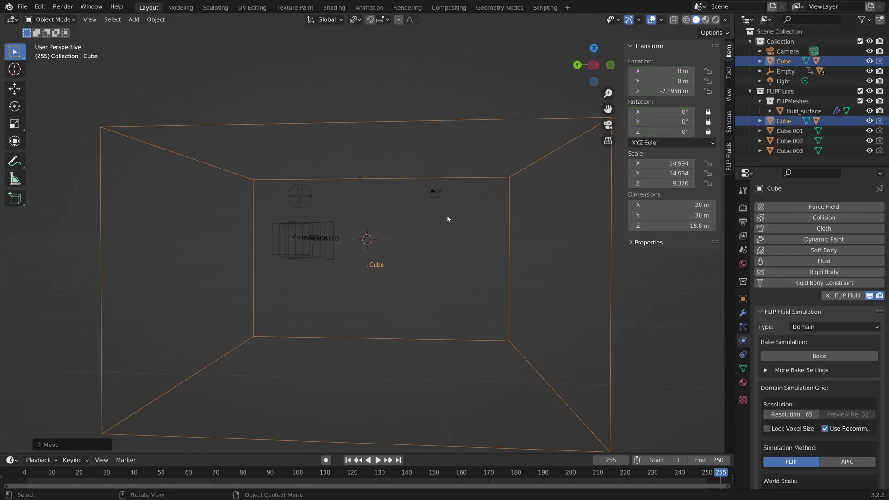
Save another incremental copy of the file as tut2.blend
scroll(447, 216, down, 1)
key(ctrl+shift+s)
click(575, 388)
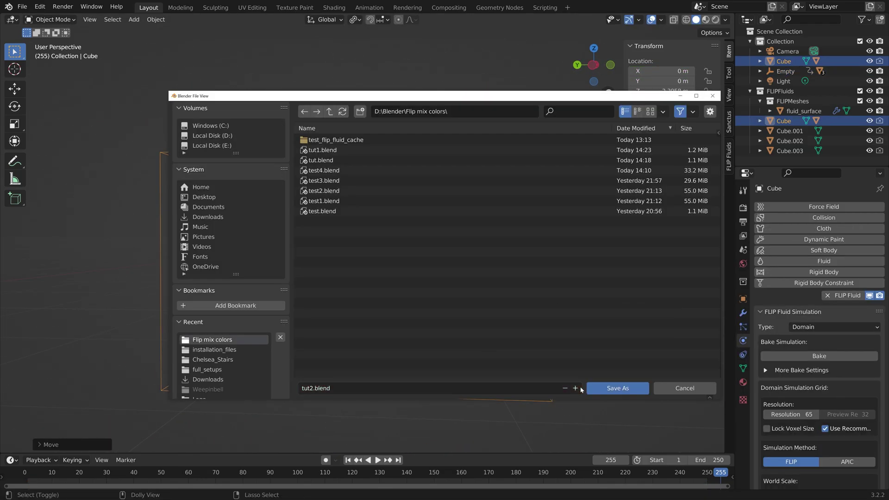
click(590, 387)
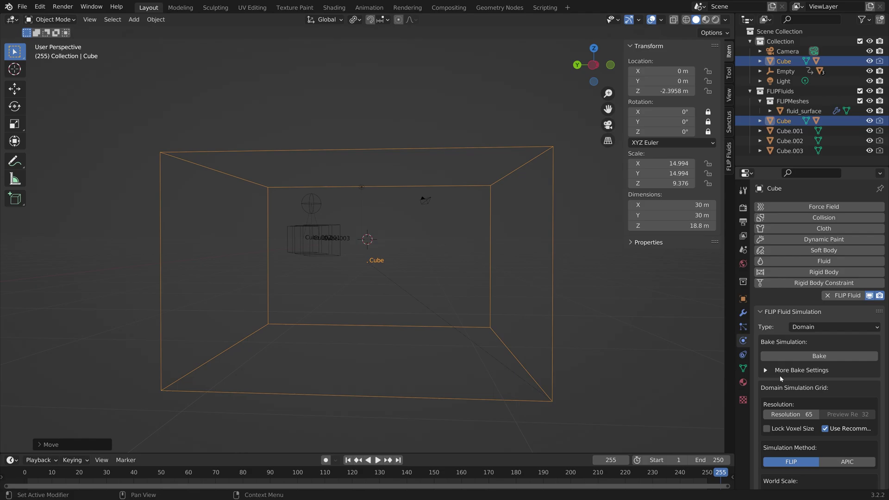
Bake the fluid simulation with the domain resolution at 65 and play back the baked fluid in the viewport
click(787, 414)
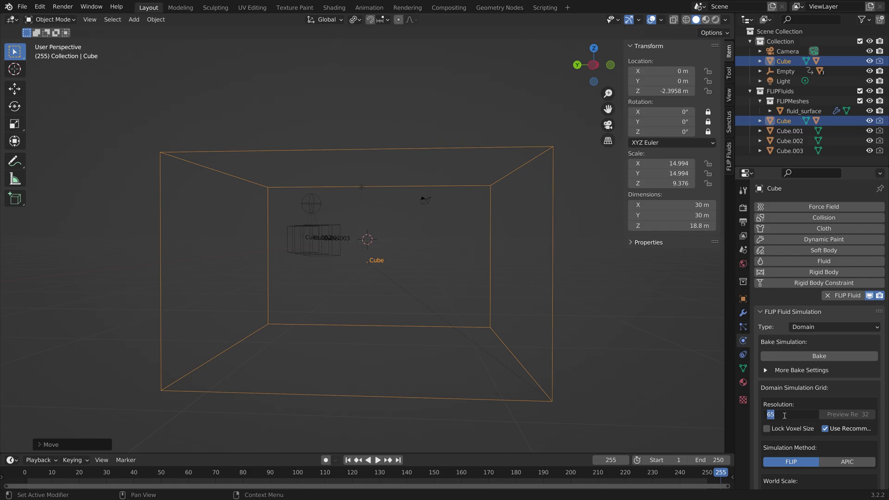
text(120)
key(Return)
click(797, 356)
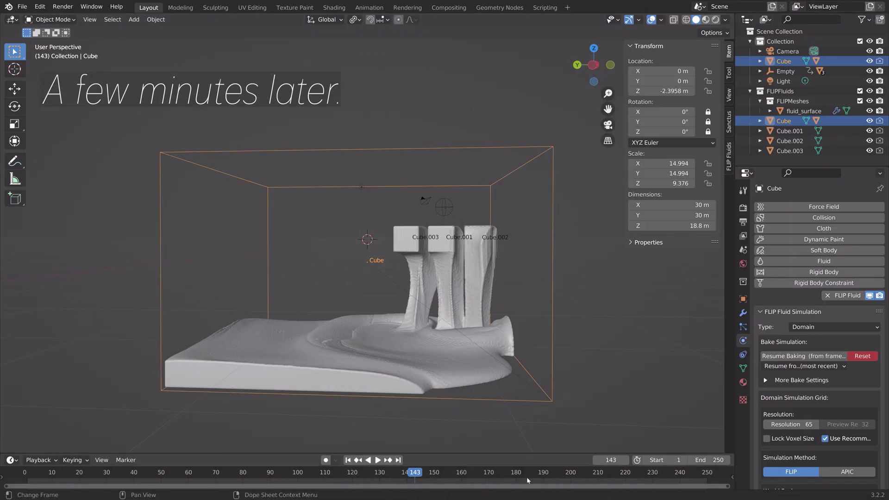
key(space)
middle_drag(495, 370, 561, 248)
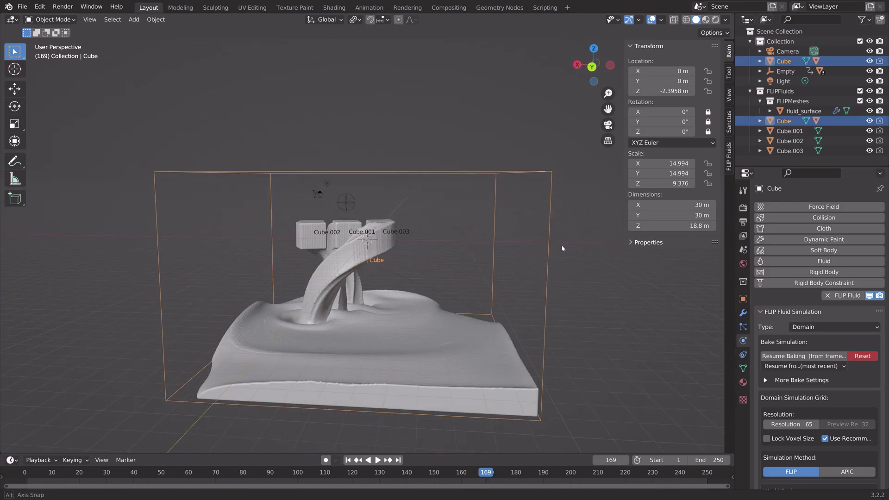
Set the scene's render engine to Cycles and its device to GPU Compute
click(744, 208)
click(835, 212)
click(830, 240)
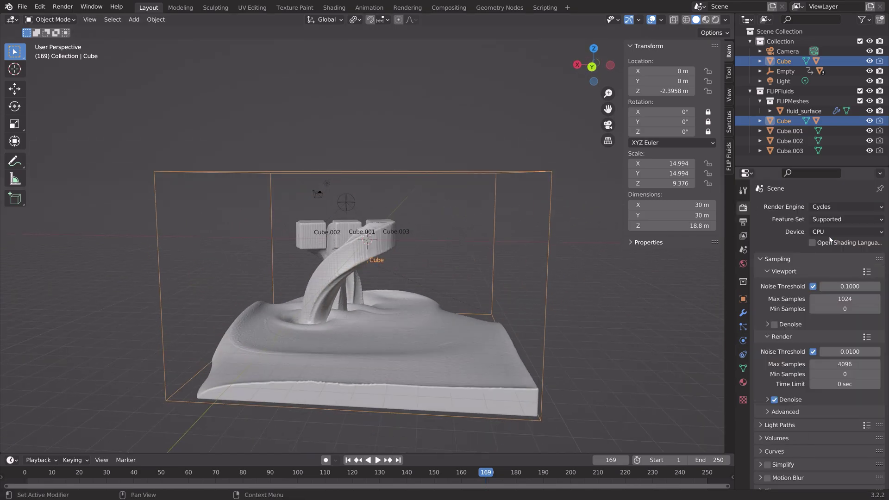
click(833, 232)
click(834, 255)
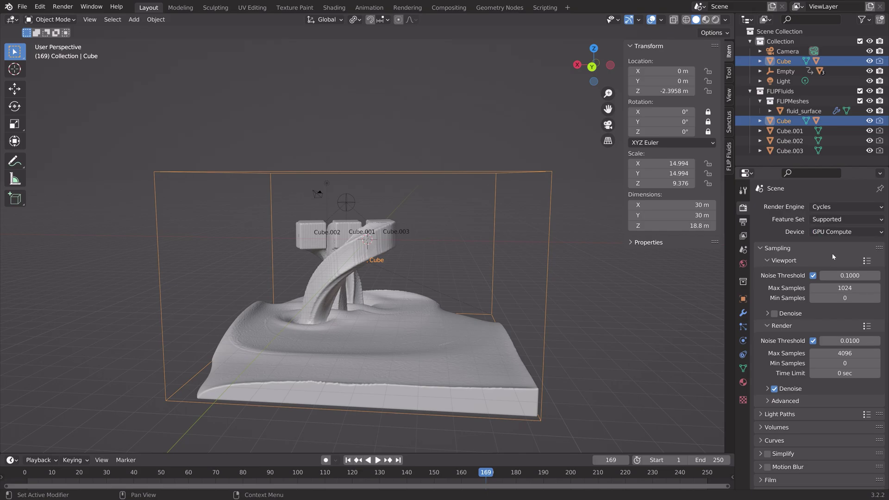
Set the render's maximum samples to 1000 and enable the transparent film background
scroll(808, 365, down, 3)
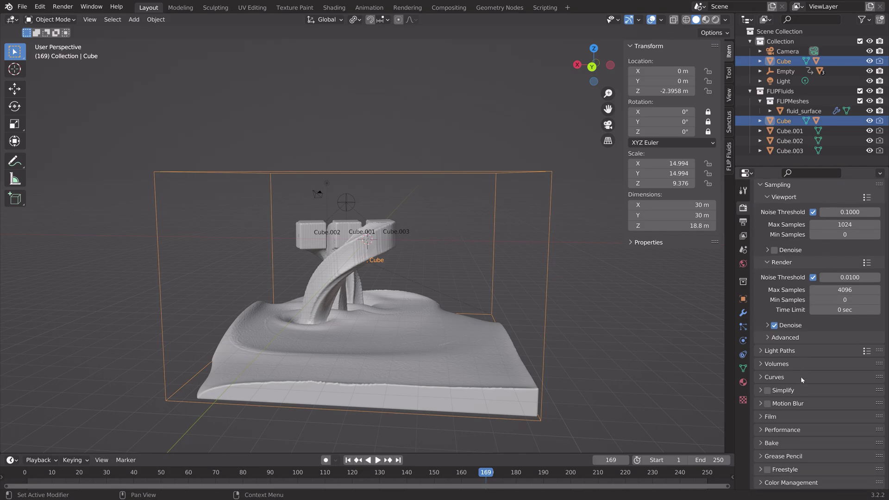
click(844, 290)
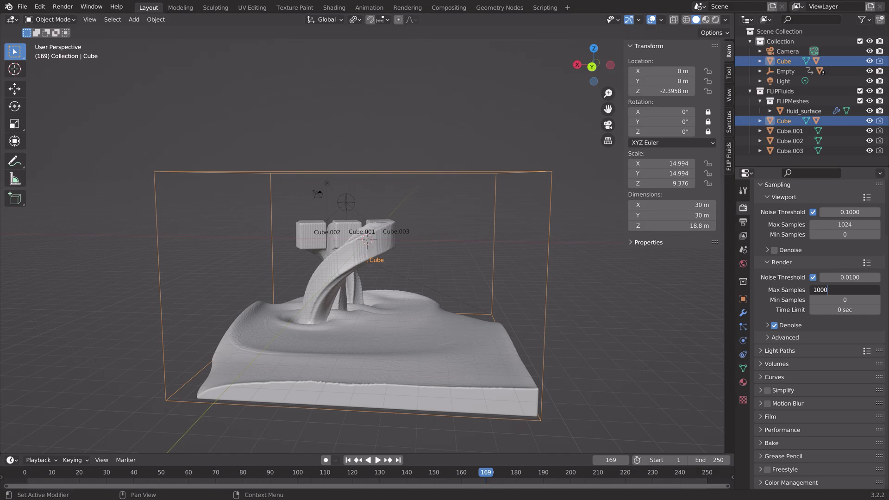
key(Return)
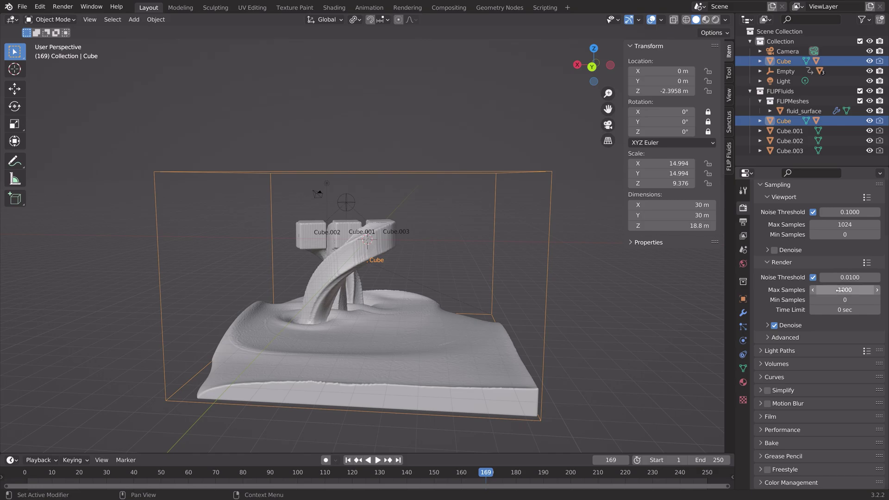
click(764, 416)
scroll(780, 426, down, 4)
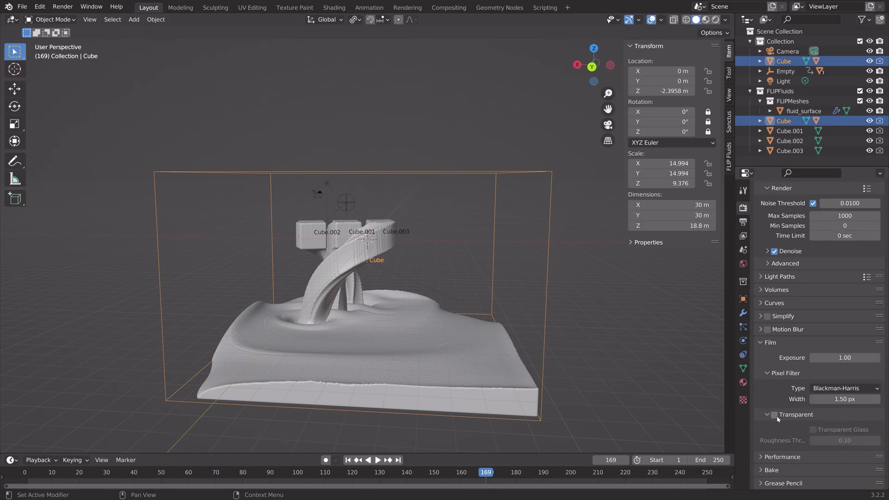
Assign an Environment Texture to the world color and load Chelsea_Stairs_8k.jpg into it
click(744, 264)
click(812, 269)
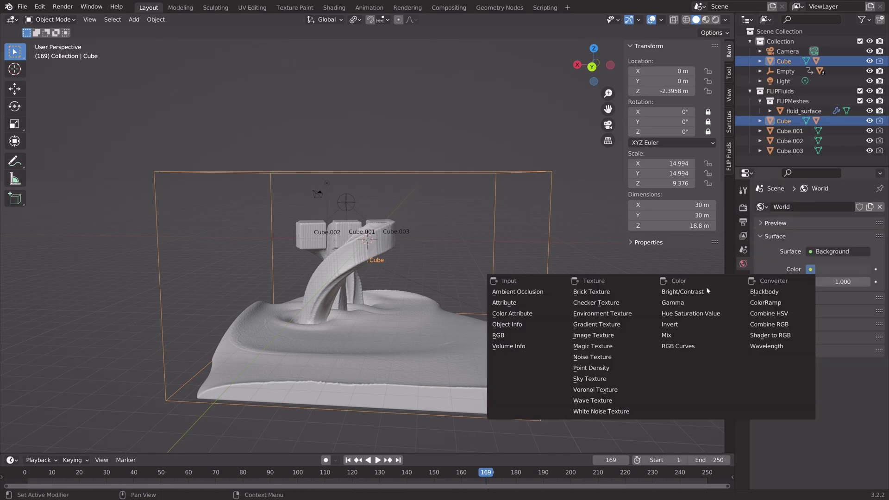
click(644, 314)
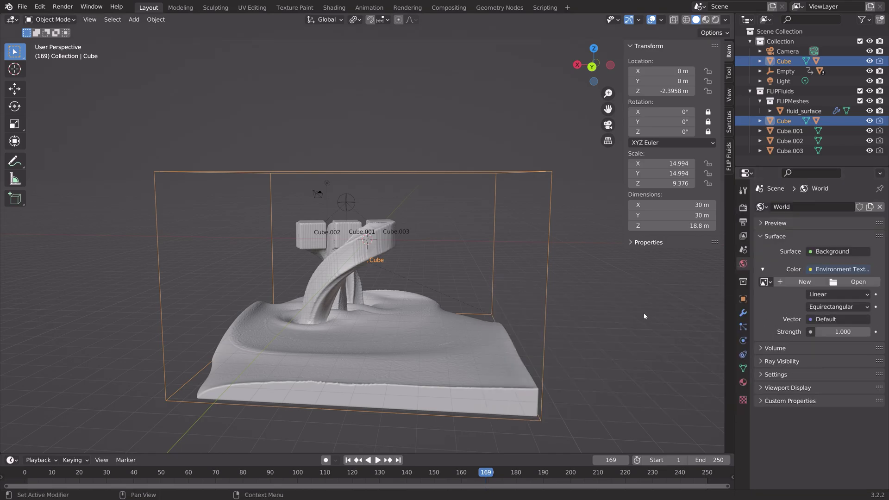
click(857, 282)
click(227, 369)
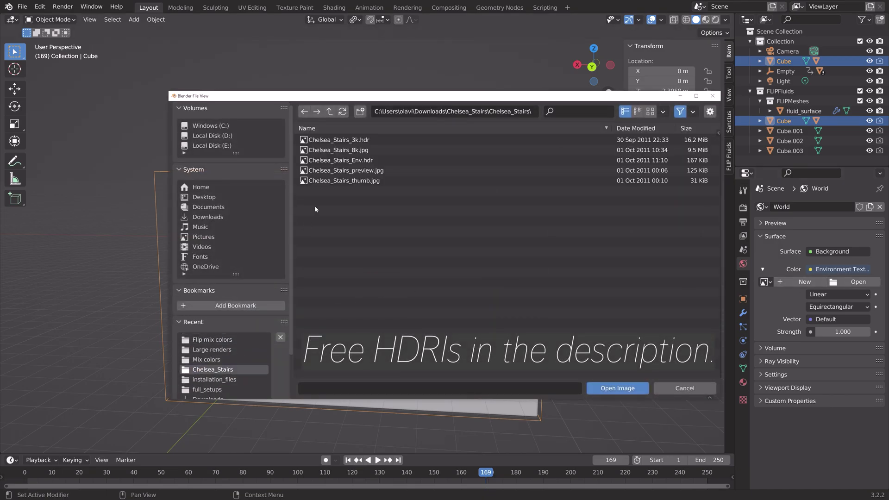
click(407, 150)
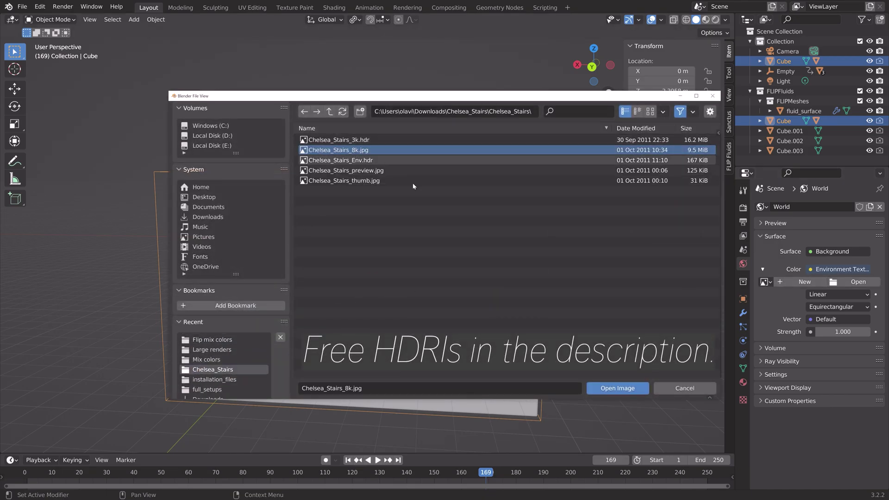
click(616, 388)
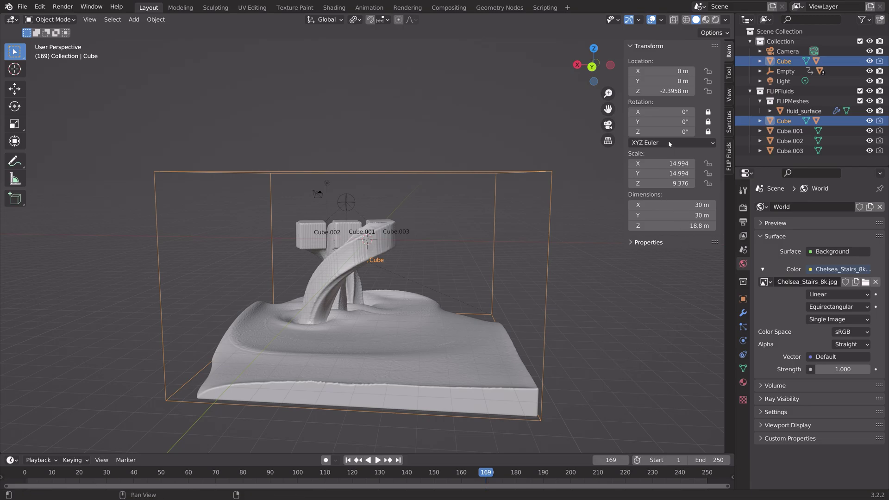
Switch the viewport to rendered shading and change the light to a Sun with a strength of 6
click(715, 20)
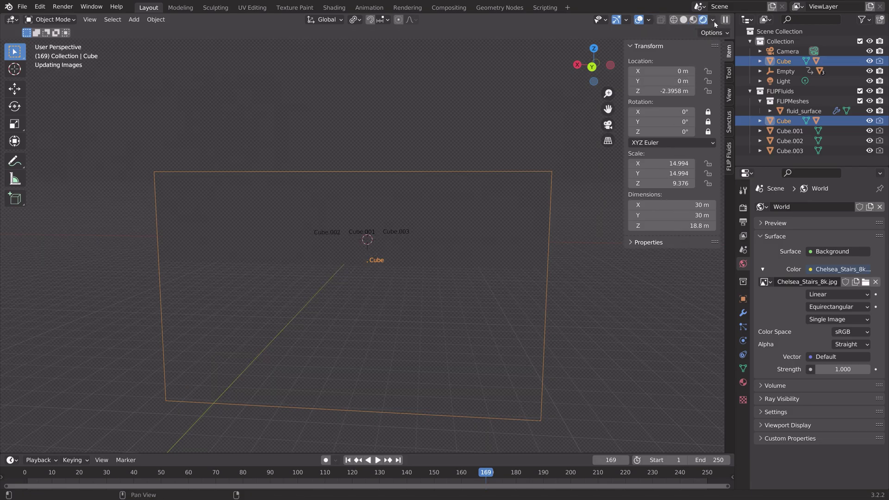
middle_drag(556, 204, 453, 219)
click(782, 81)
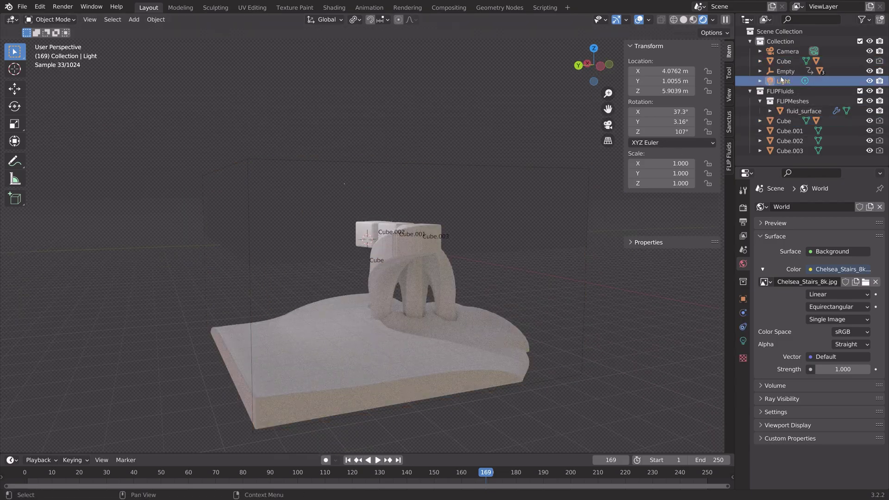
click(743, 341)
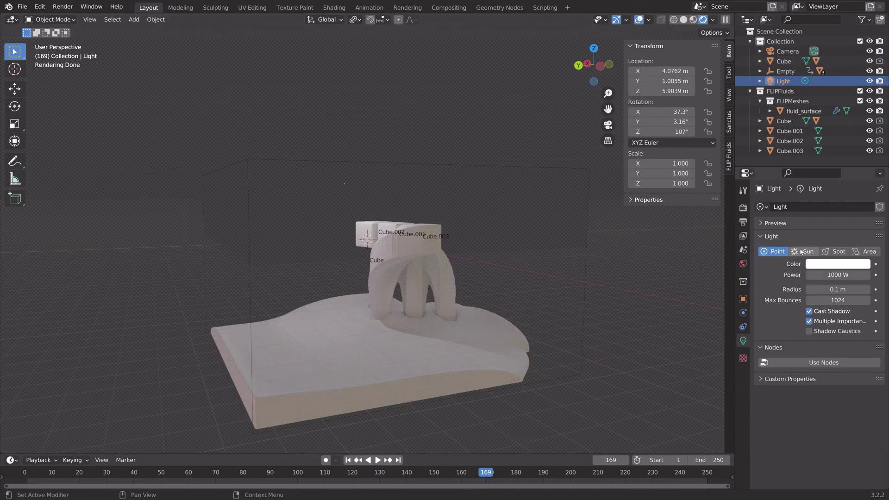
click(802, 251)
double_click(836, 274)
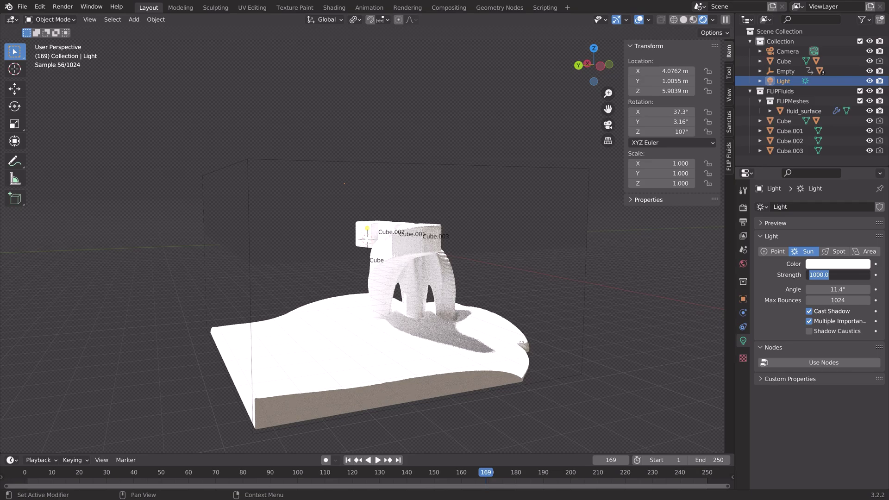
key(Return)
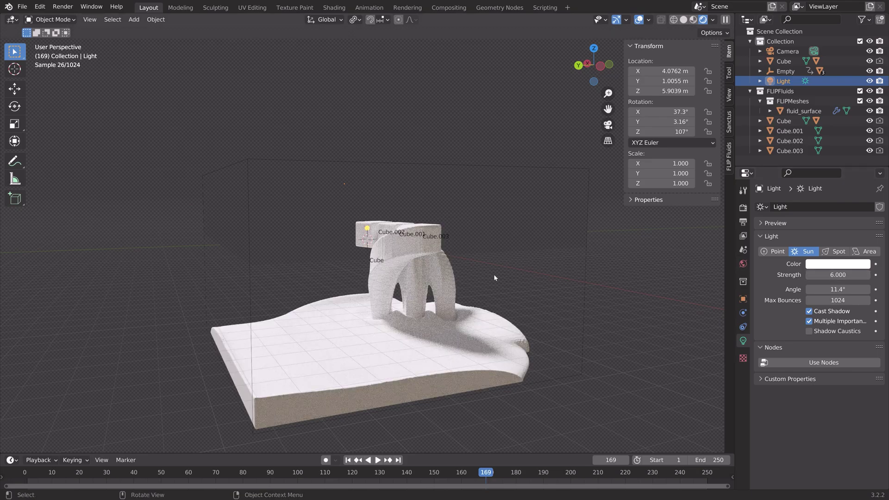
Rotate the sun light freely to about 20.7° in X, 18.5° in Y and 119° in Z
key(r)
key(r)
key(Return)
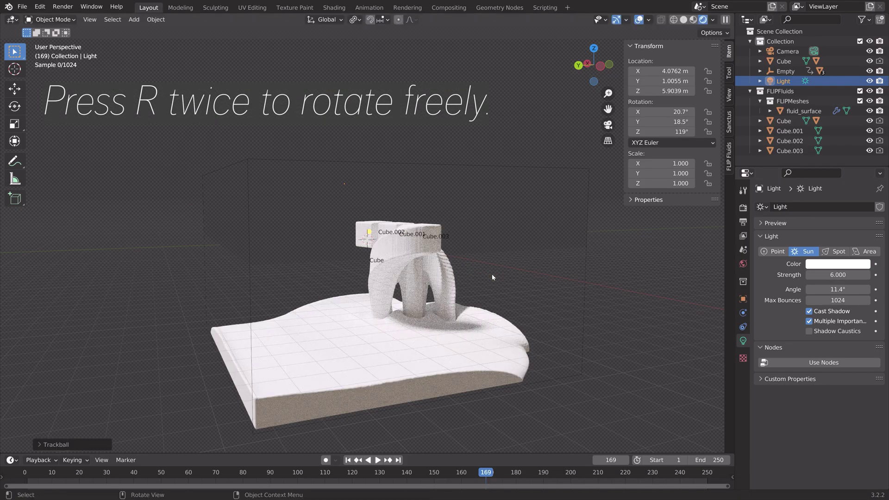
Select the fluid surface, split off a Shader Editor beside the viewport and create a new material for the surface
middle_drag(505, 315, 392, 334)
click(391, 335)
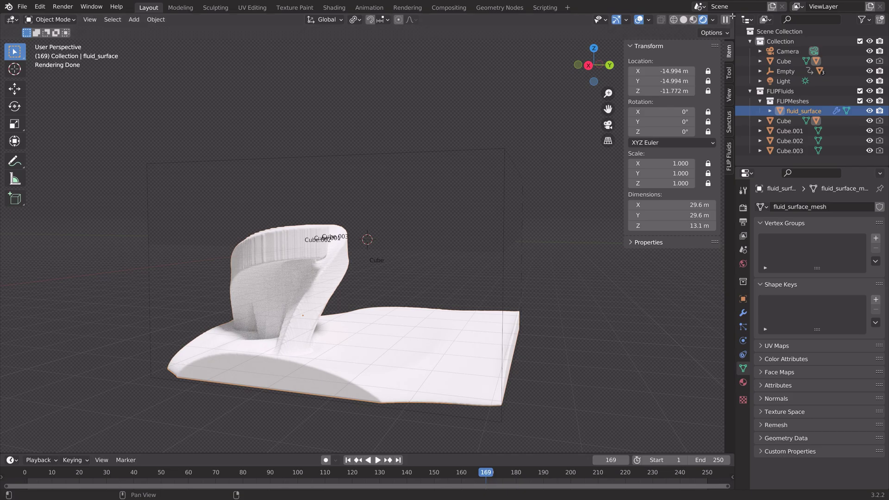
key(ctrl+space)
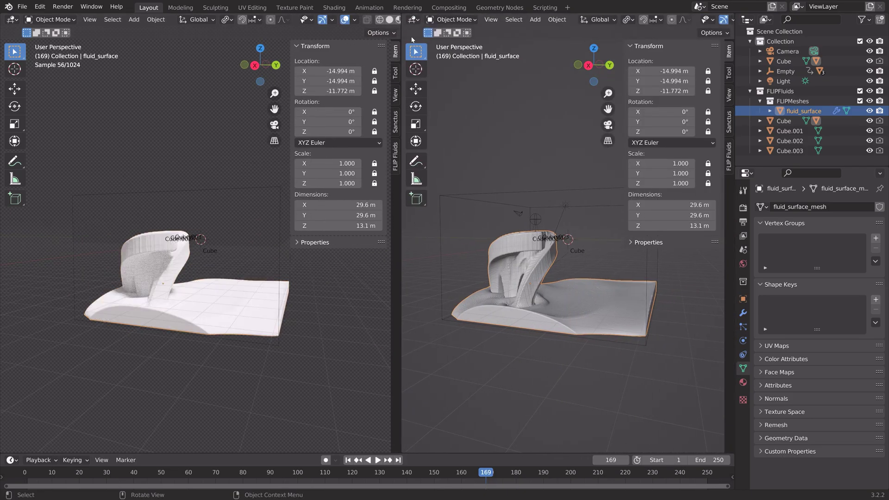
click(413, 21)
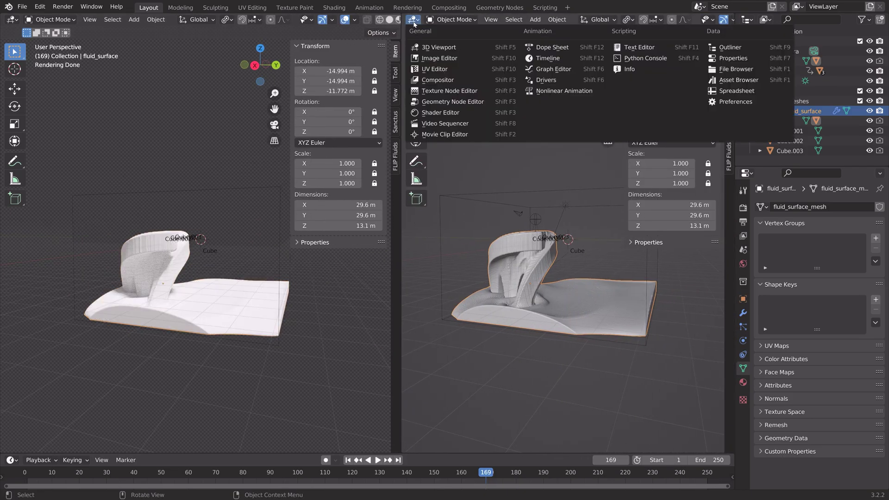
click(450, 111)
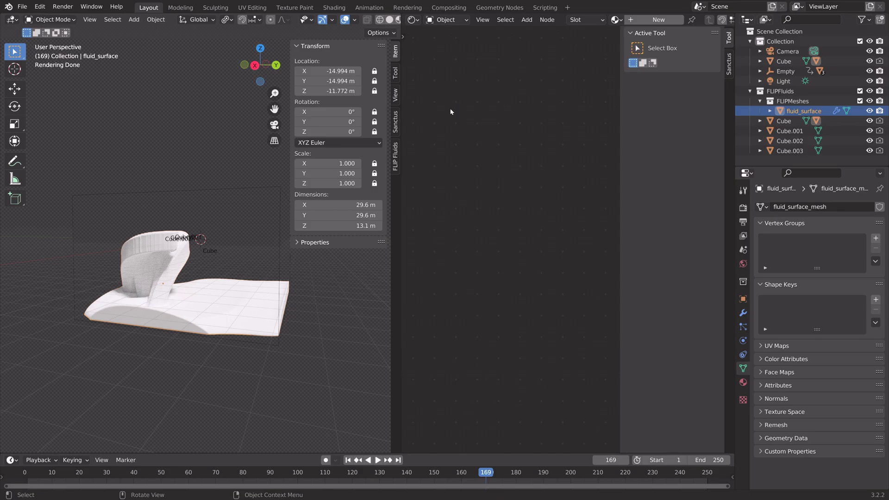
click(655, 19)
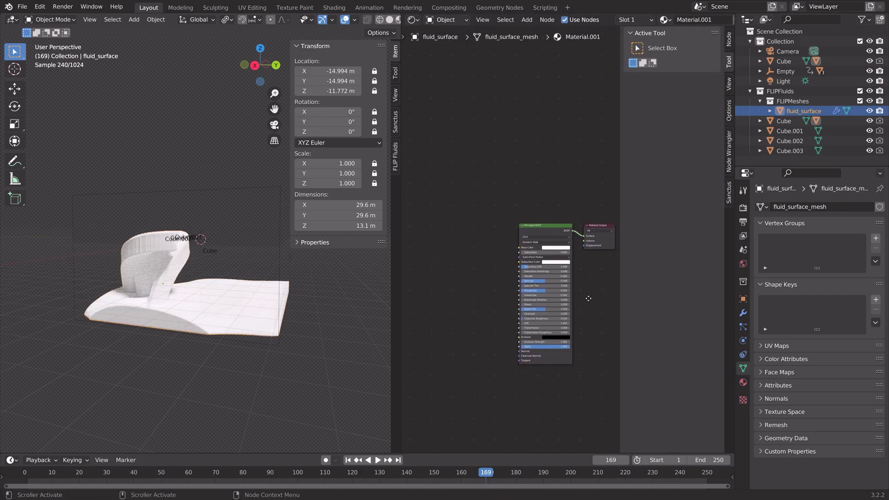
Add an Attribute node named flip_color and connect its Color output to the Principled BSDF's Base Color
key(n)
scroll(519, 262, up, 3)
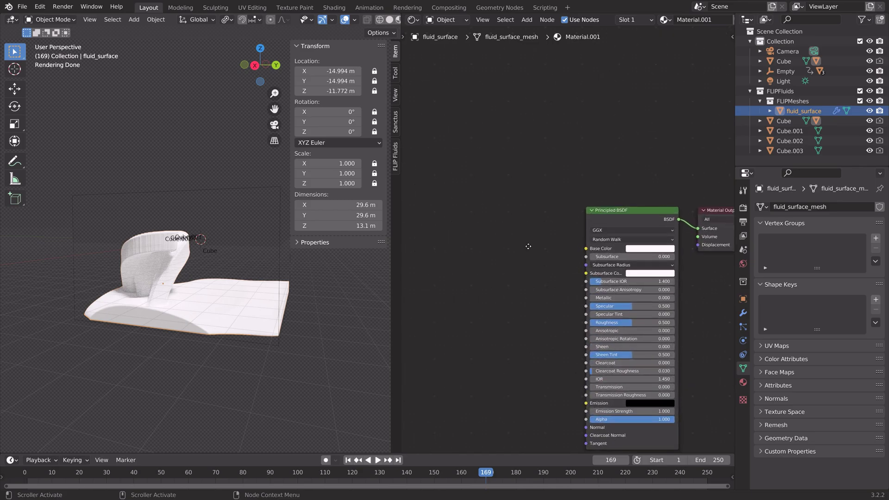
key(shift+a)
click(503, 234)
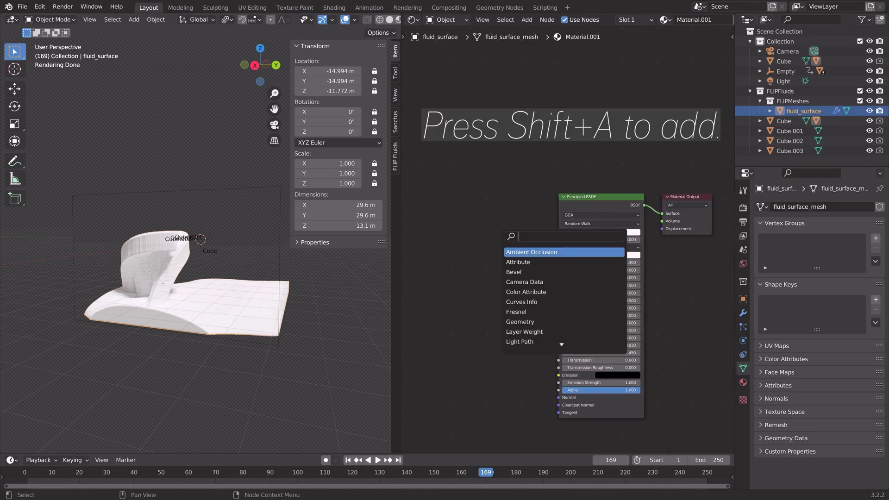
text(attr)
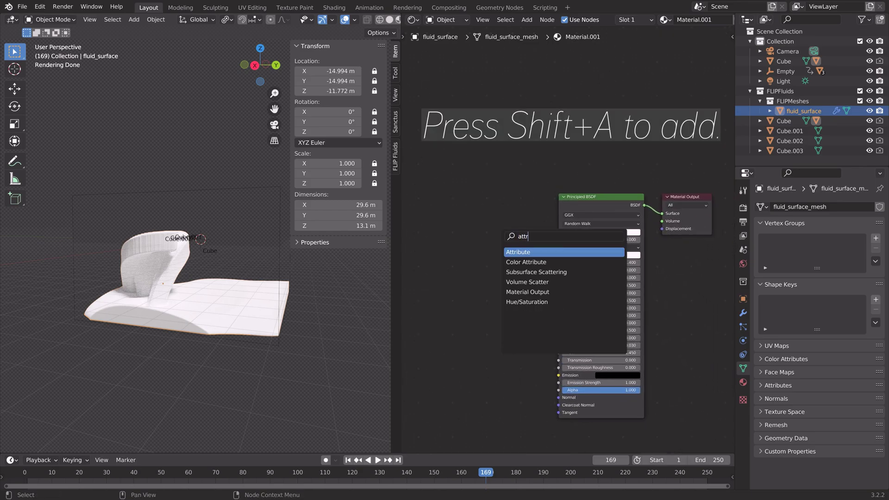
key(Return)
click(499, 242)
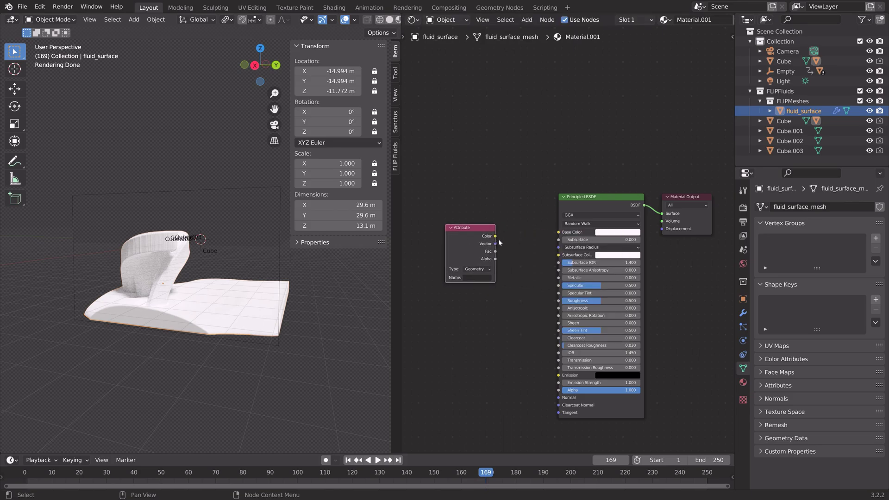
drag(495, 236, 558, 232)
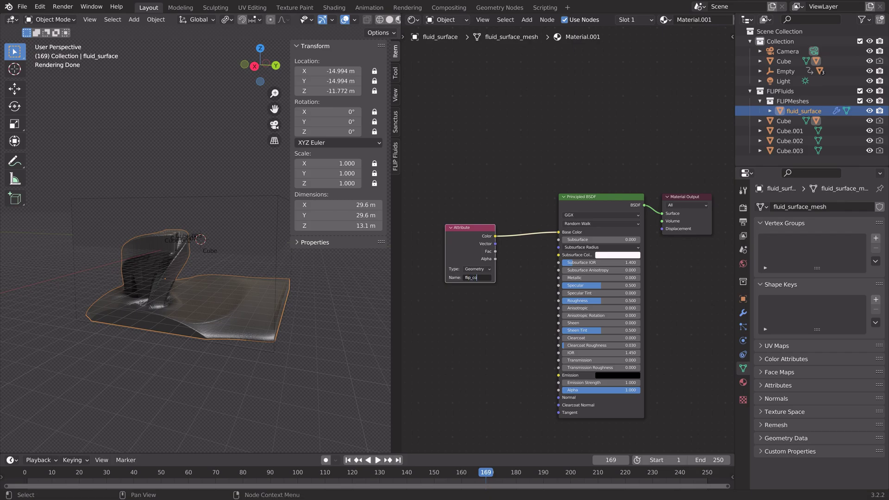
key(Return)
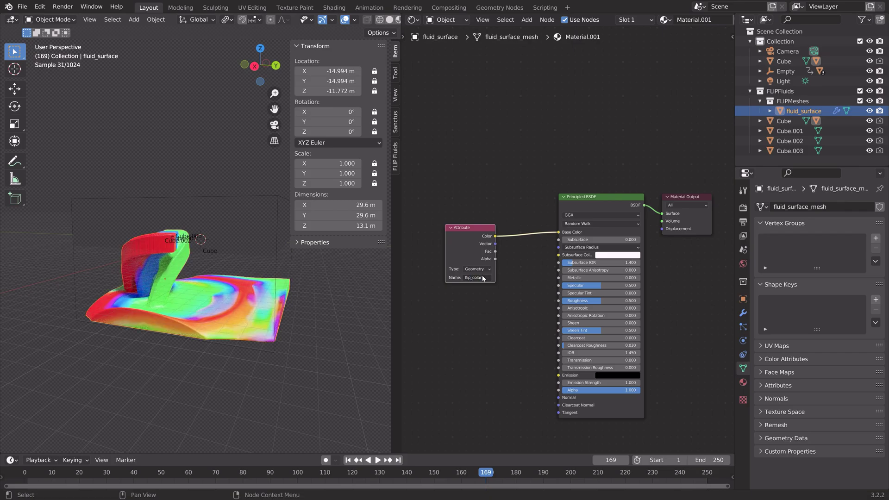
Inspect the colored fluid from several angles and scrub the timeline to frame 180
middle_drag(269, 303, 239, 301)
scroll(238, 301, up, 5)
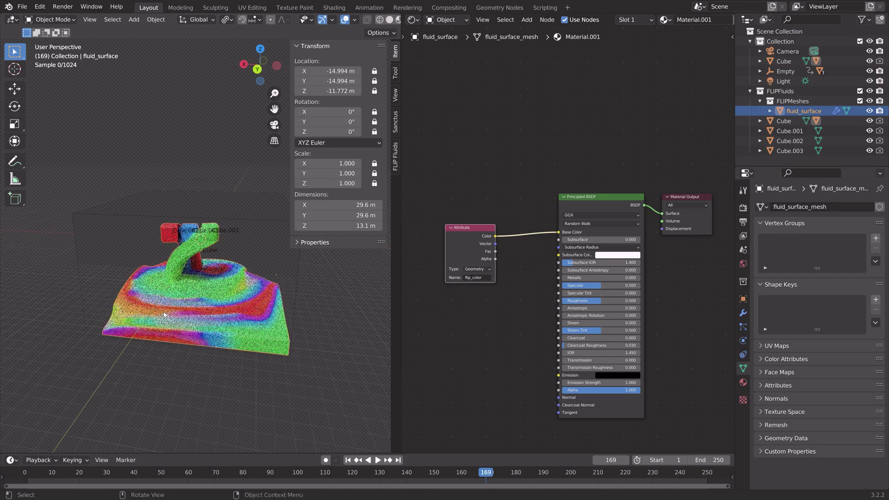
click(103, 471)
middle_drag(271, 371, 273, 370)
Lower the fluid material's Roughness to about 0.39 on the Principled BSDF
mouse_move(602, 301)
mouse_down()
mouse_move(583, 301)
mouse_move(597, 300)
mouse_up()
middle_drag(308, 299, 227, 319)
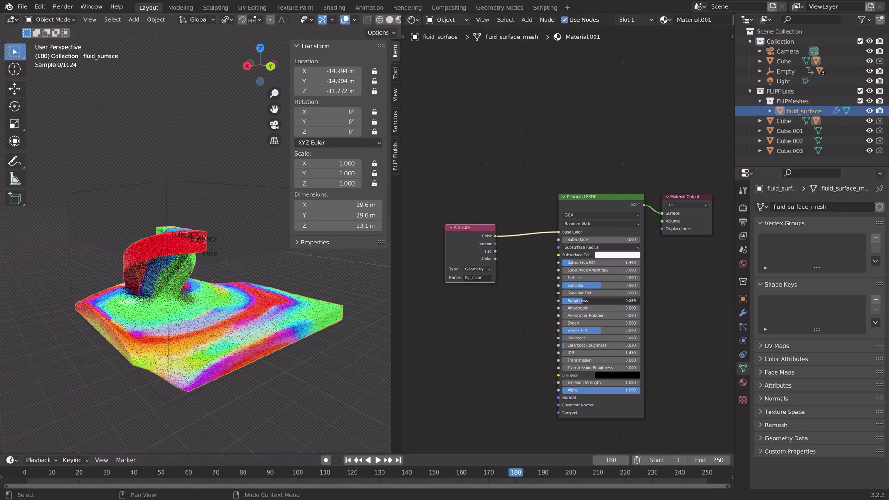
drag(593, 300, 602, 300)
Frame the colored fluid from a front corner and align the camera to that view
middle_drag(368, 339, 191, 322)
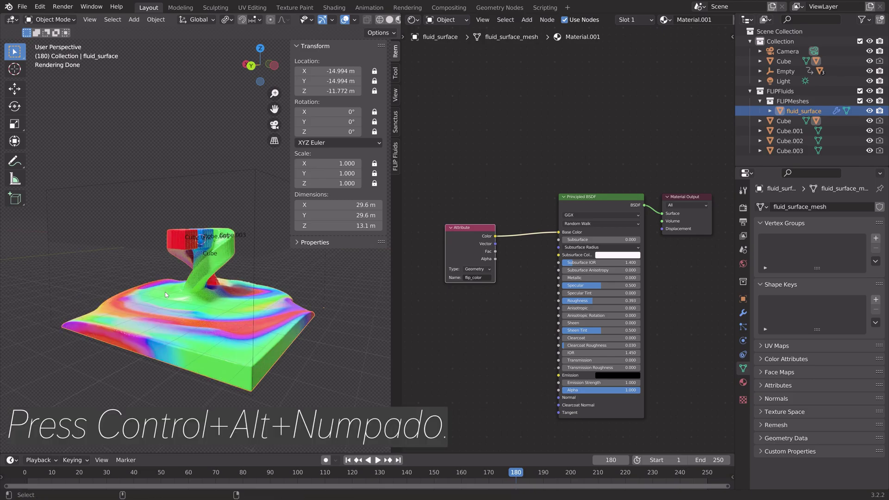
key(ctrl+alt+KP_0)
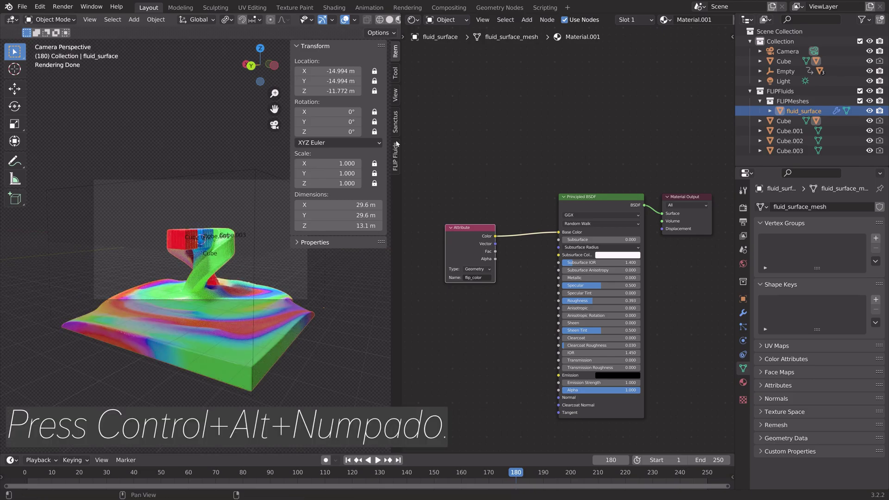
Lock the camera to the view and pull it back until the whole fluid fits inside the camera frame
click(395, 95)
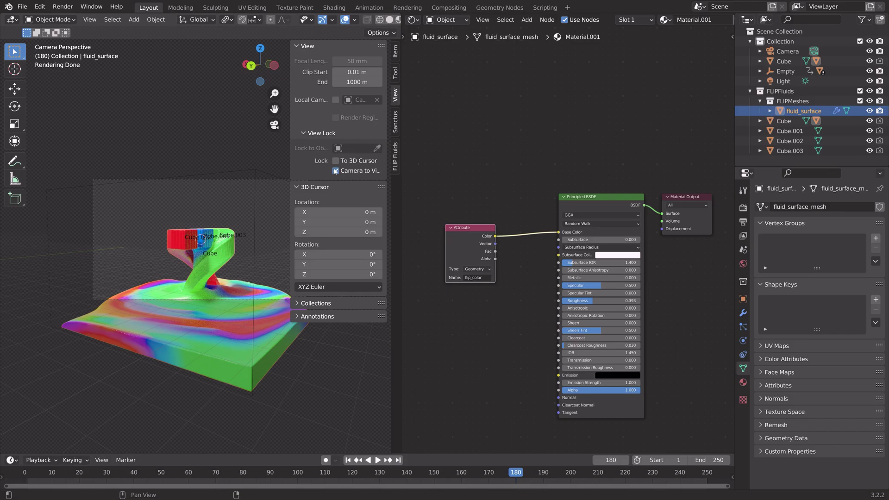
scroll(168, 254, down, 4)
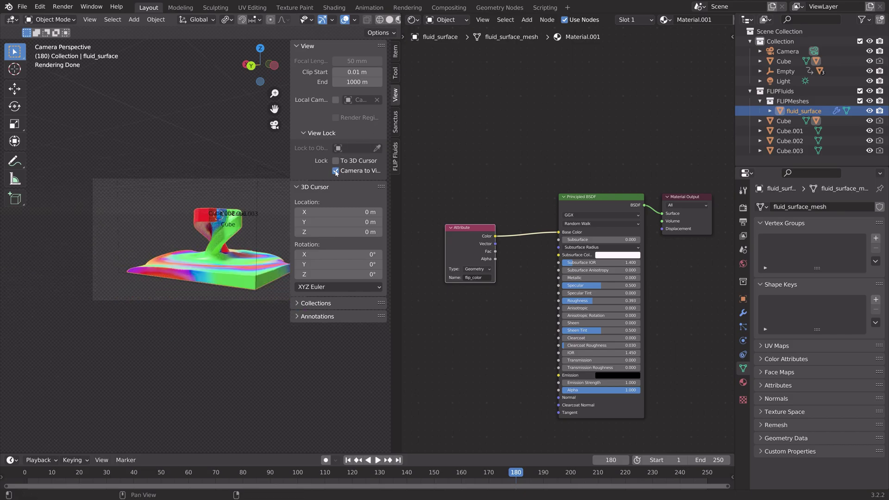
key(n)
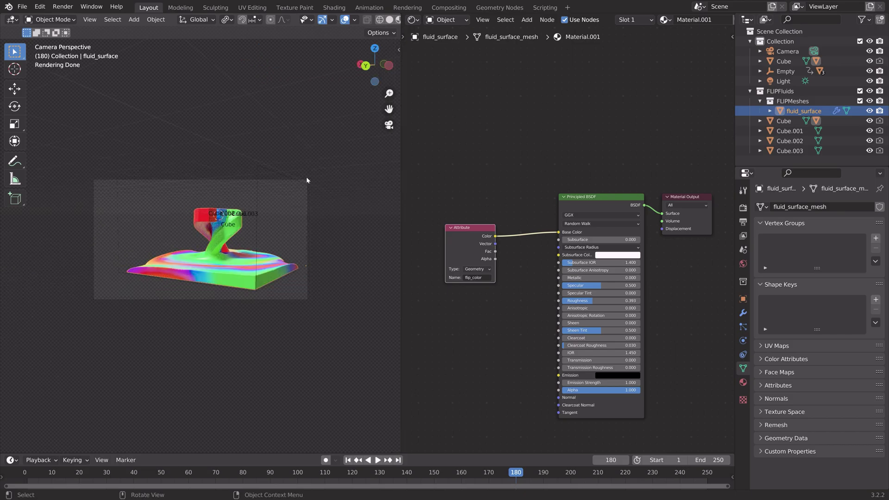
Move the camera sideways so the fluid sits centrally in the camera frame
click(788, 51)
key(g)
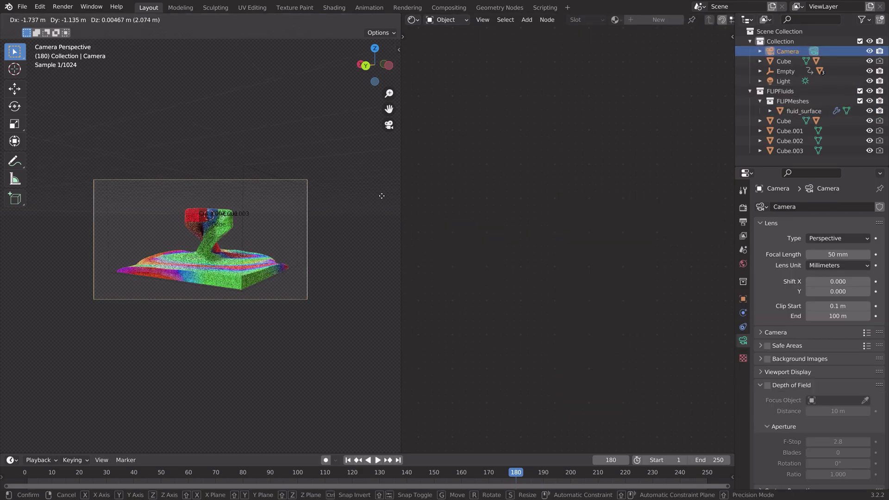
click(378, 202)
Save the project as tut3.blend and check the camera framing at frames 218 and 68
key(ctrl+shift+s)
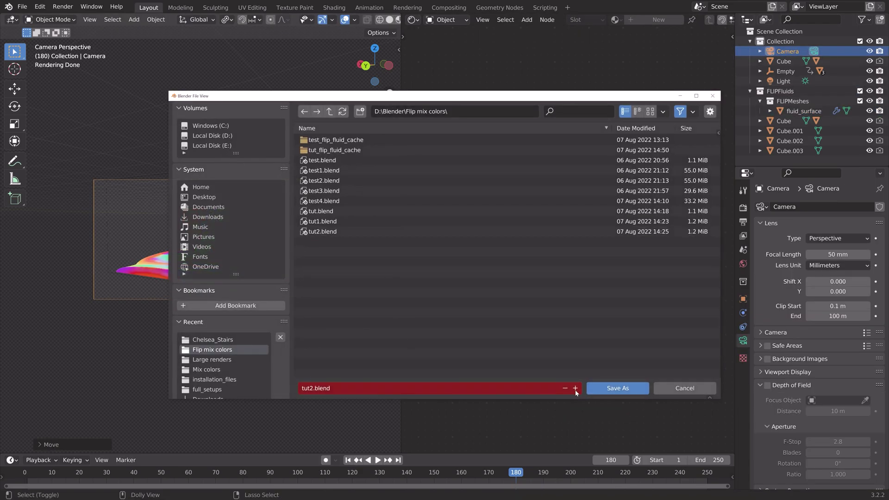
click(576, 389)
click(597, 388)
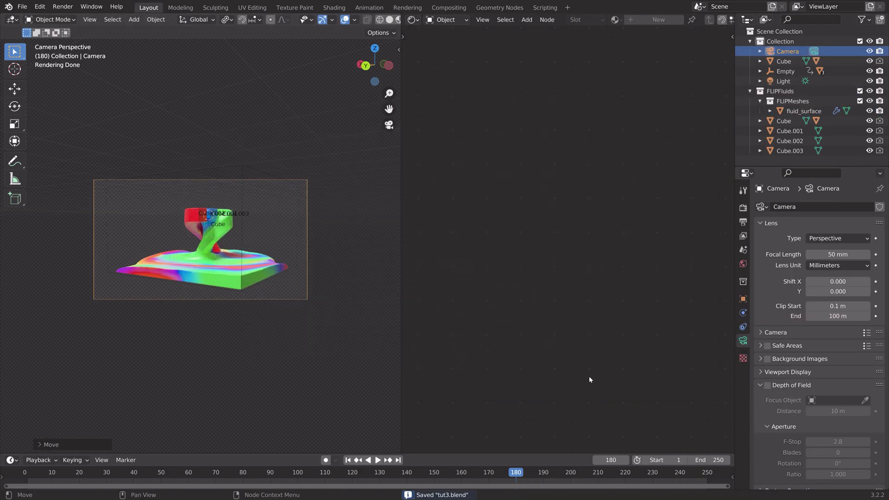
click(619, 476)
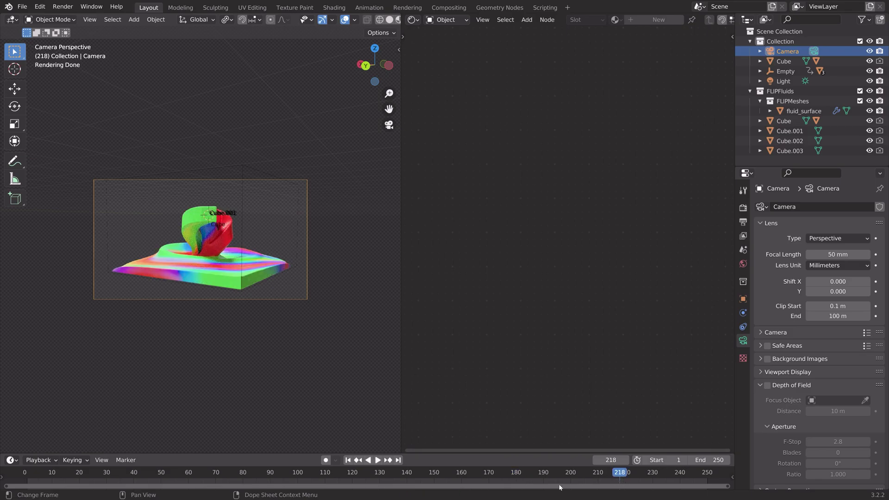
click(210, 471)
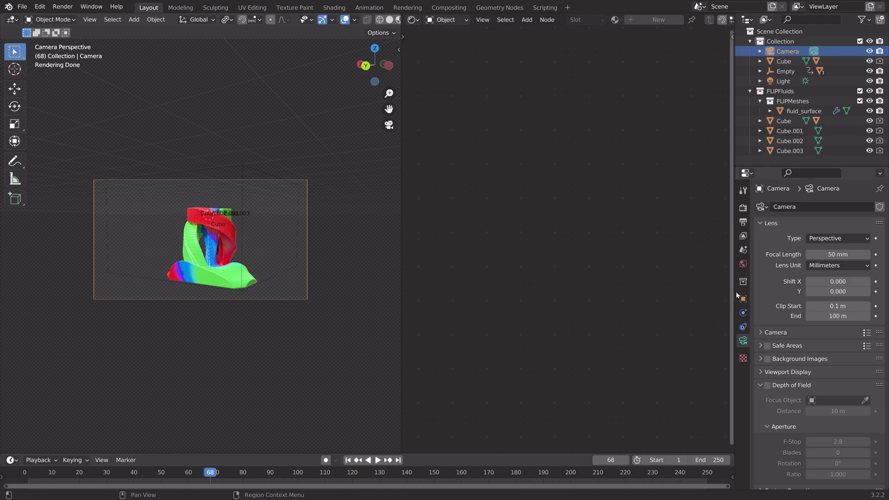
Set the output resolution percentage to 200%
click(743, 221)
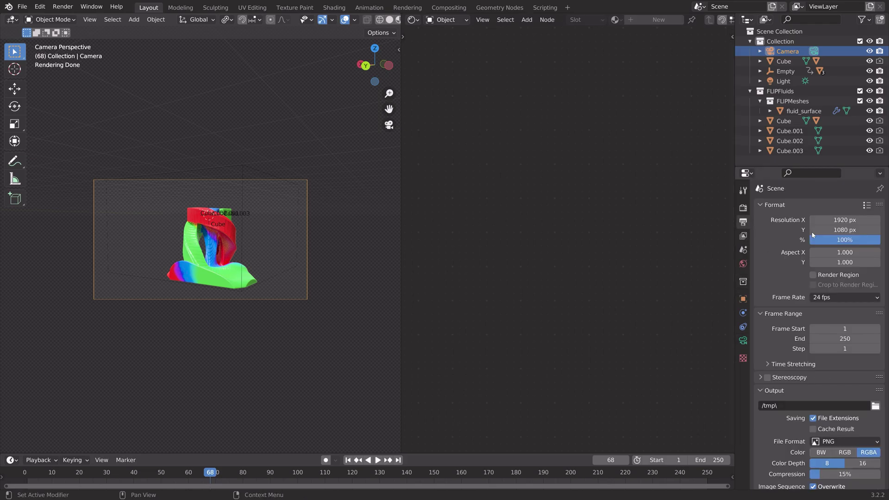
click(813, 237)
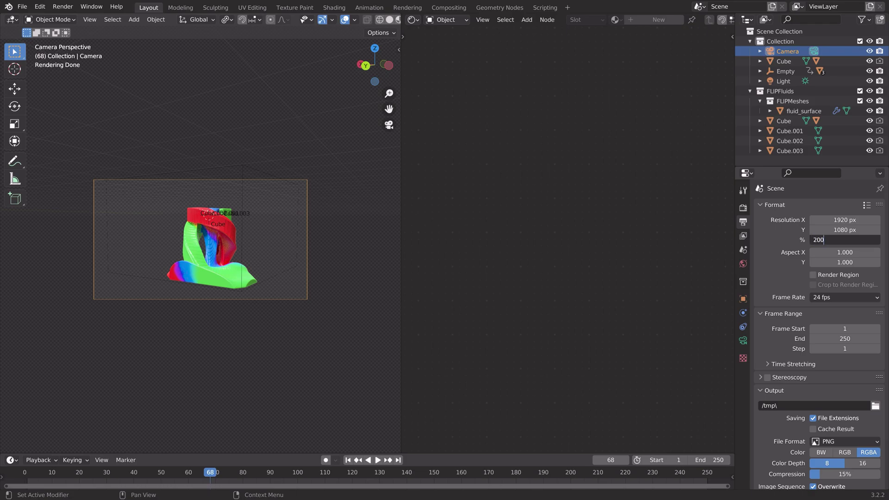
key(Return)
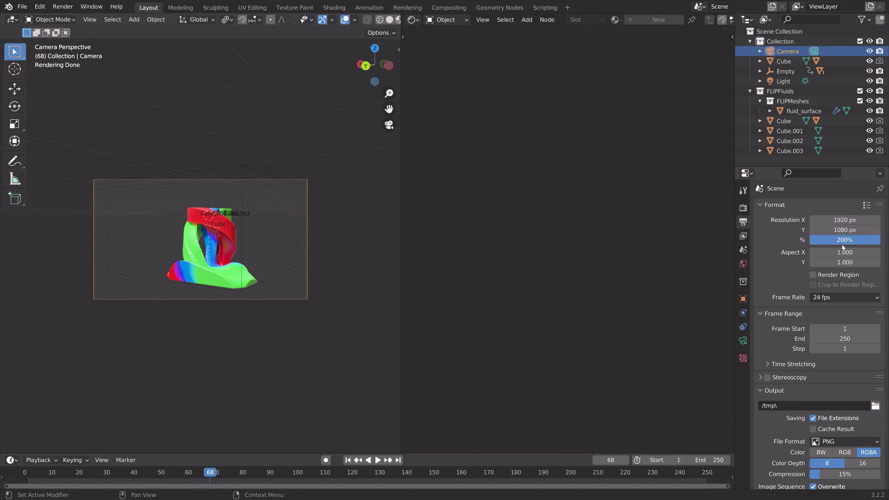
Set the render output path to E:\Large renders\Flip mix\tut, creating the Flip mix folder for it
click(873, 407)
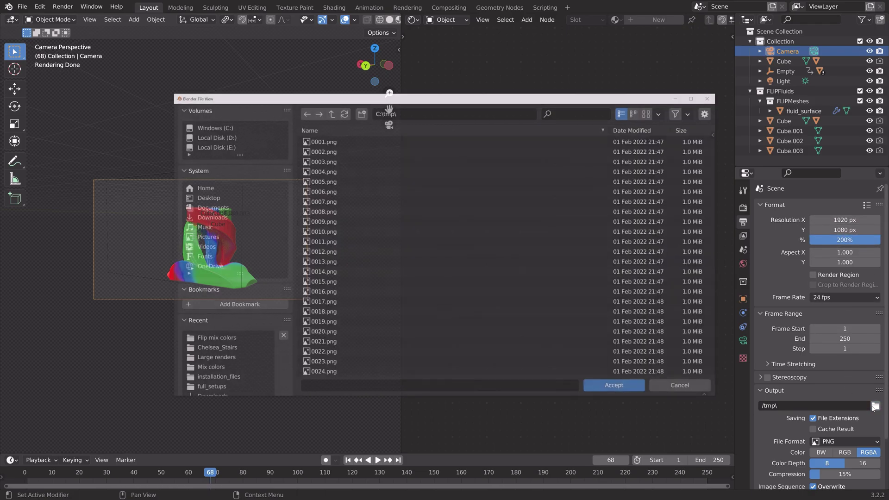
click(316, 111)
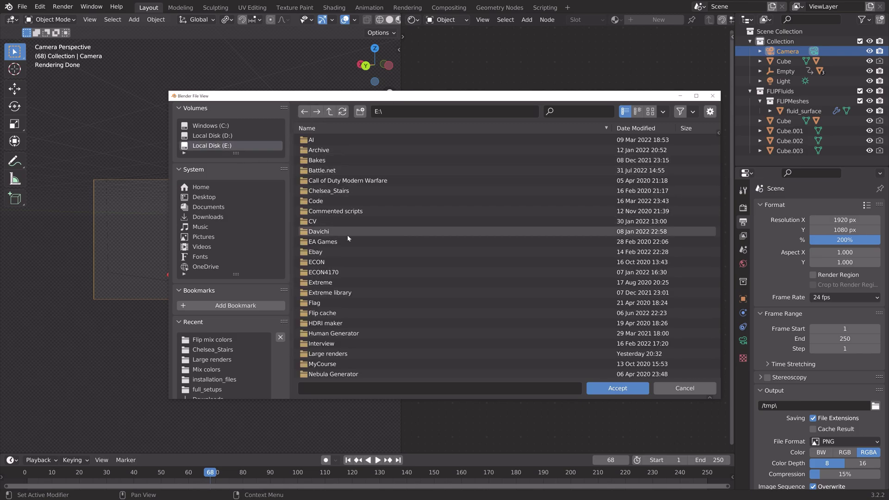
double_click(328, 353)
click(360, 111)
text(Fl)
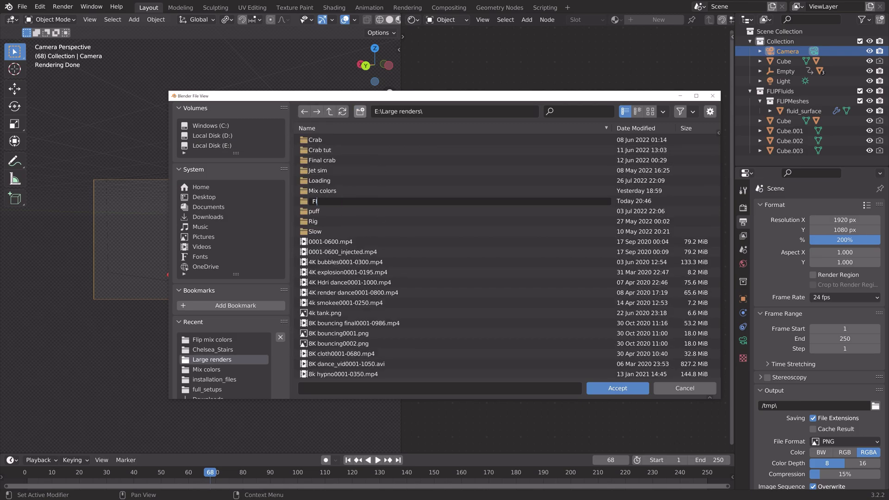
text(ip mix)
key(Return)
click(336, 388)
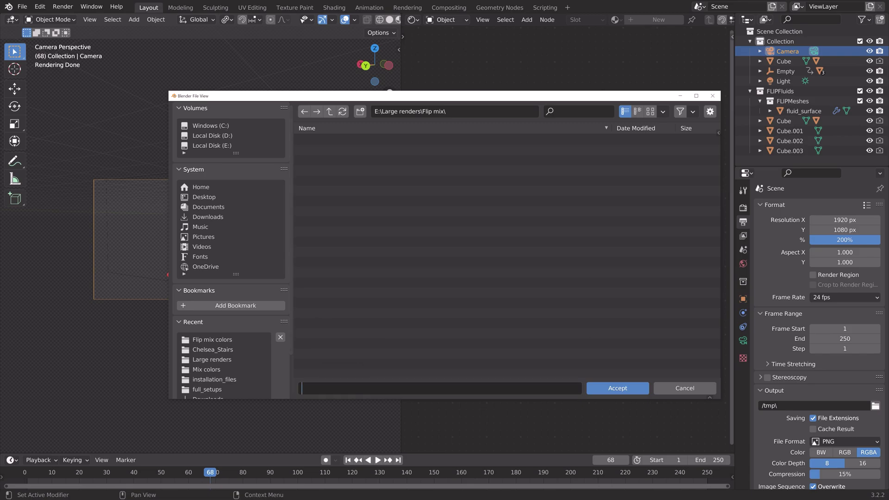
text(tut)
key(Return)
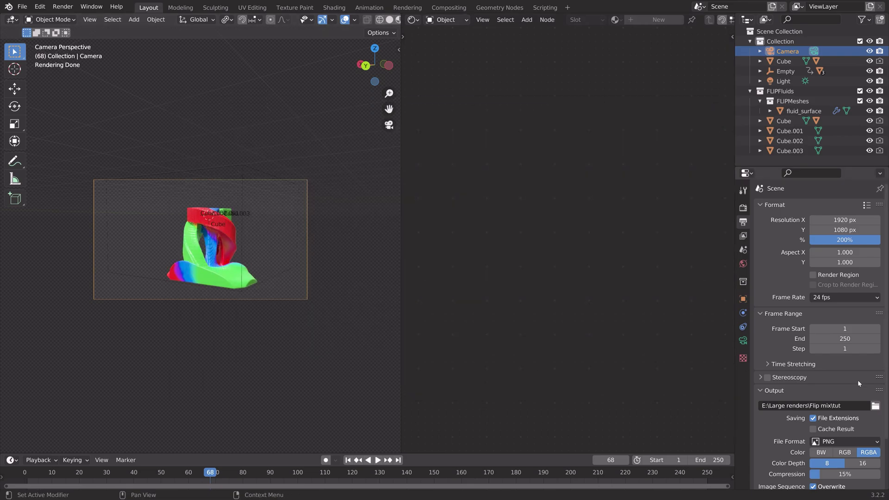
scroll(857, 379, down, 3)
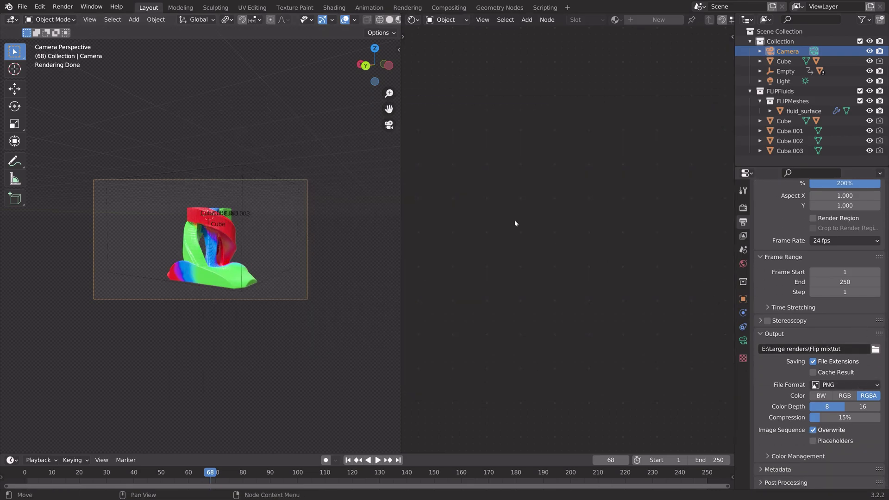
click(63, 6)
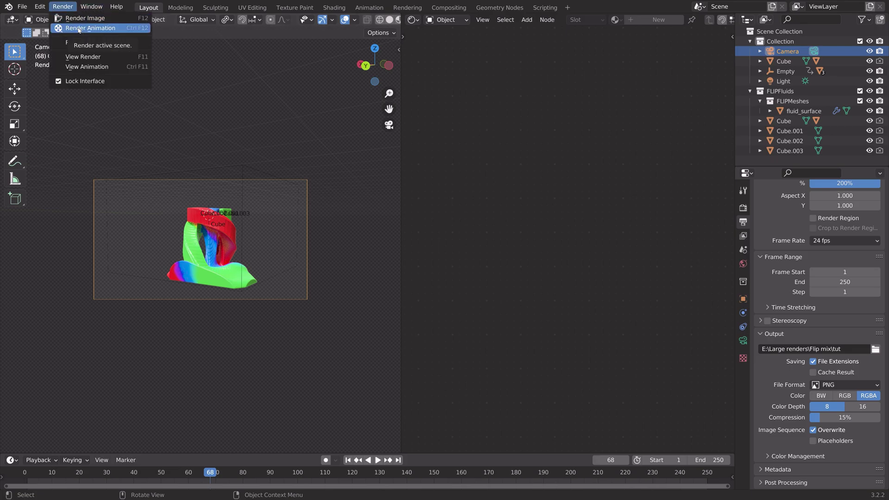
Reset the bake of the FLIP Fluid domain Cube in its physics settings
click(225, 273)
click(743, 340)
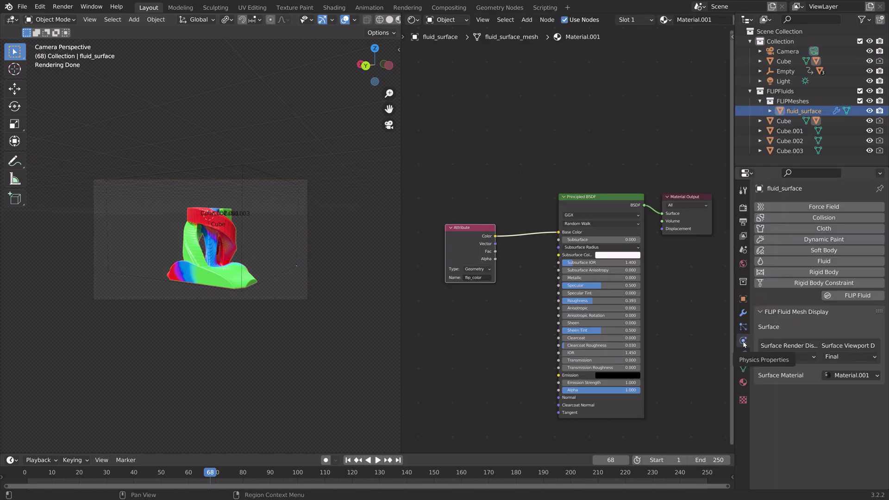
click(787, 121)
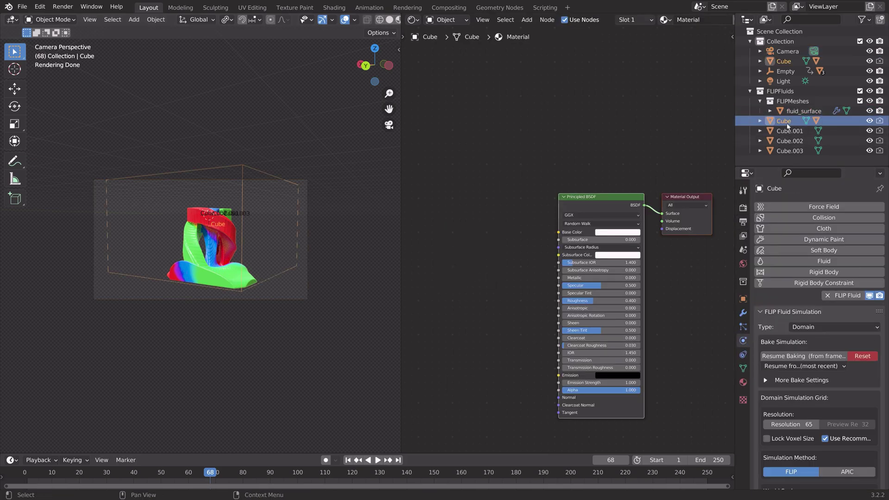
click(864, 358)
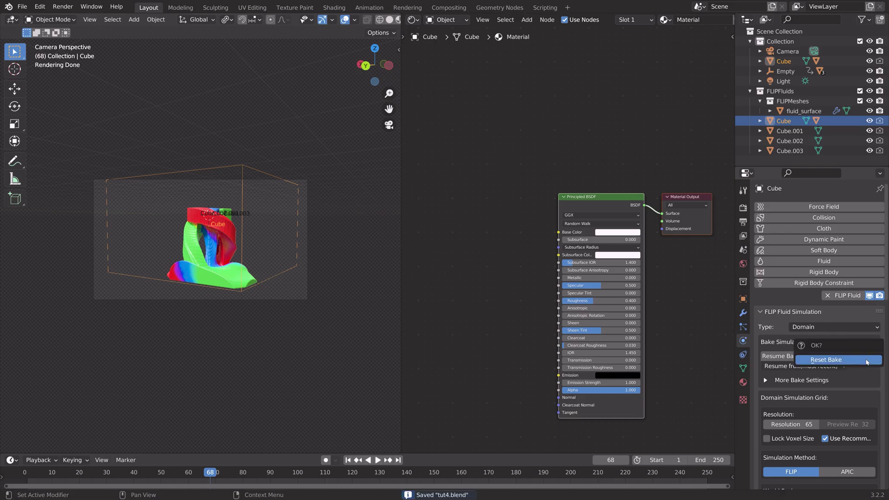
click(867, 362)
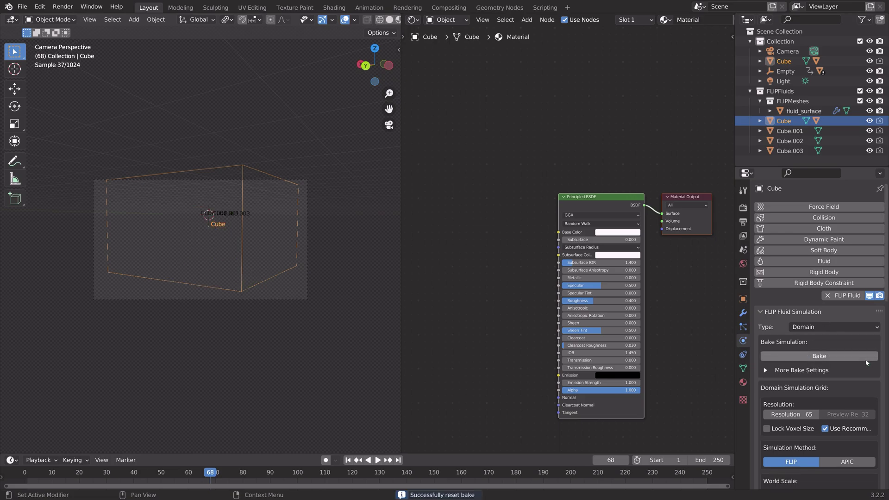
Set the domain resolution to 250, disable the recommended preview resolution and set the preview resolution to 250
click(792, 414)
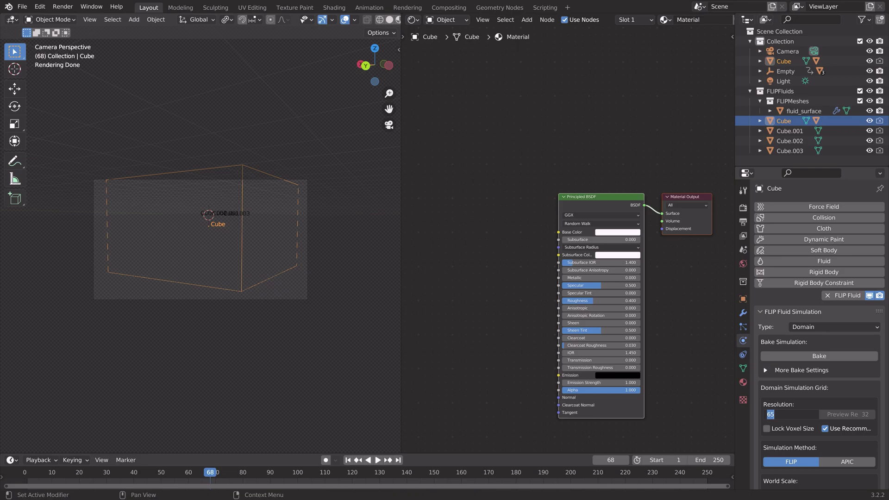
text(250)
key(Return)
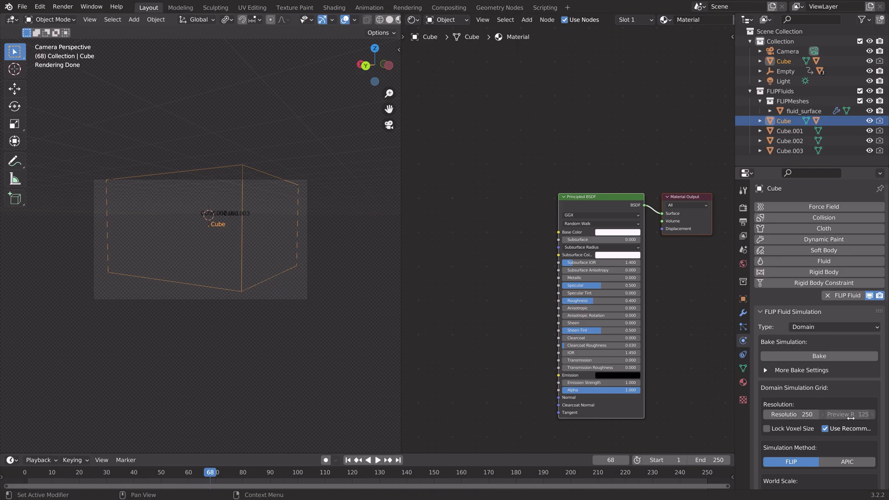
click(824, 428)
click(846, 414)
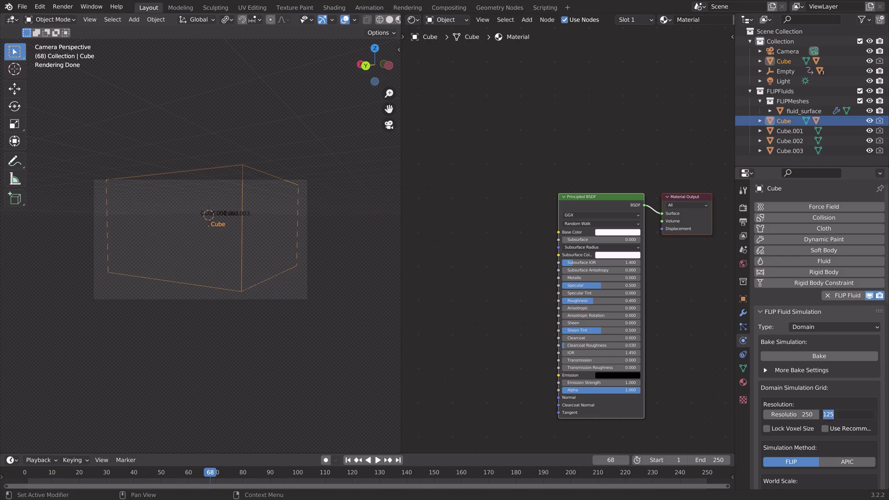
key(Return)
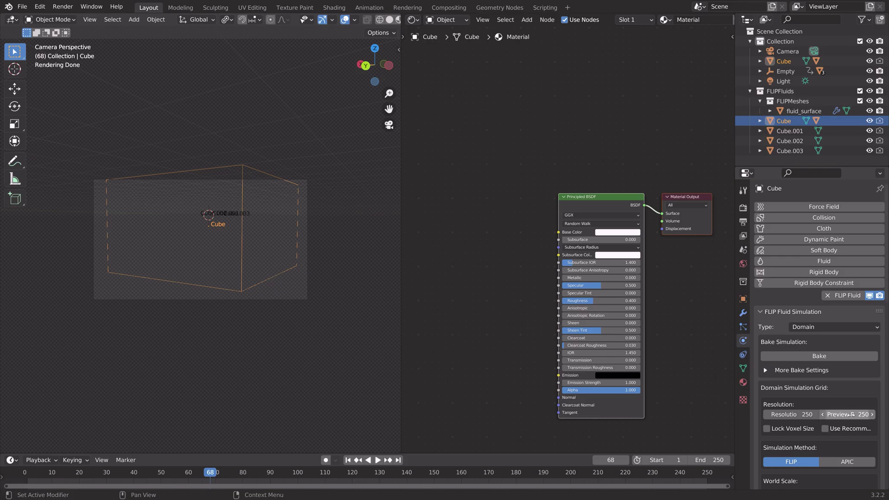